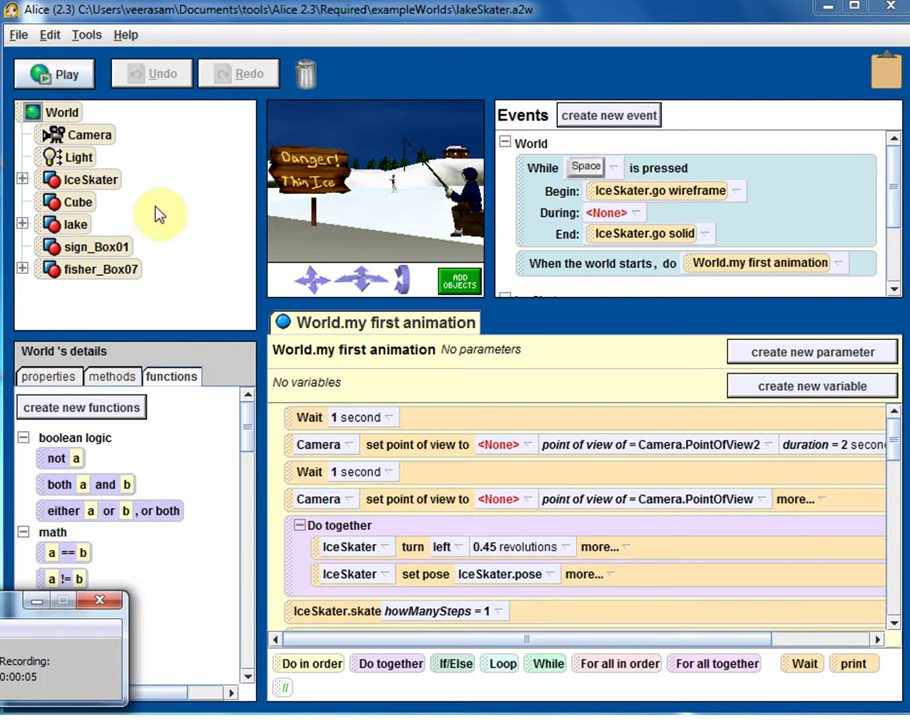
Create a new world from the grass template, replacing the lake skater world.
left_click(18, 35)
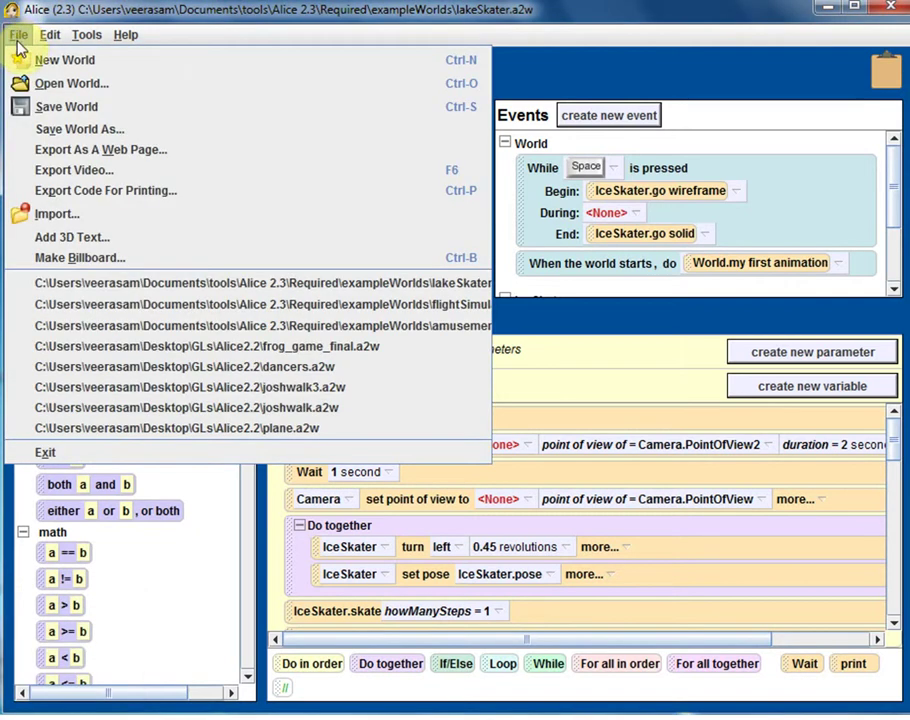
left_click(62, 62)
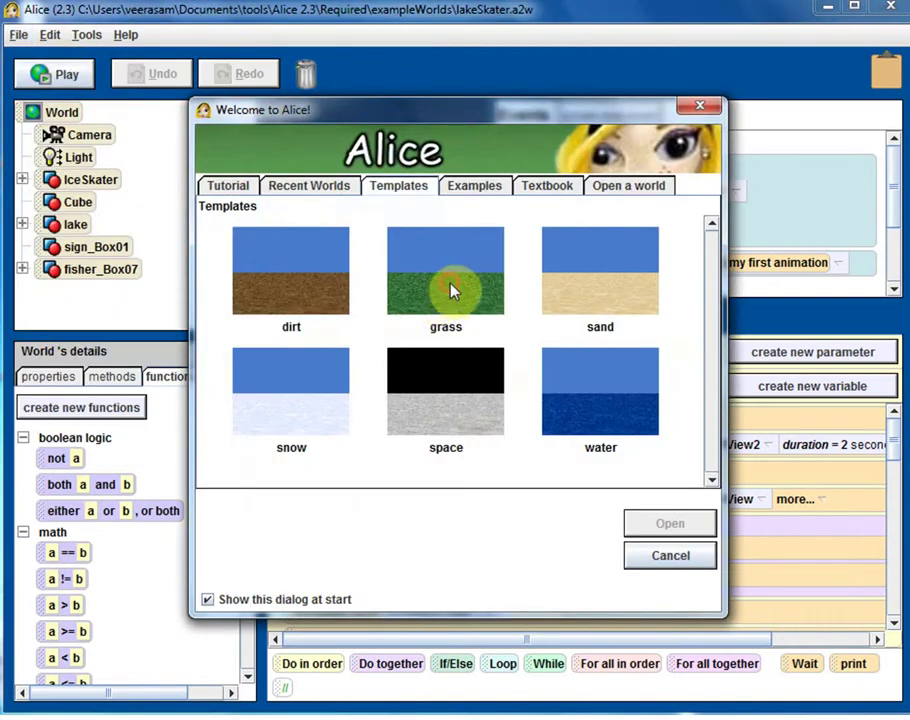
left_click(449, 290)
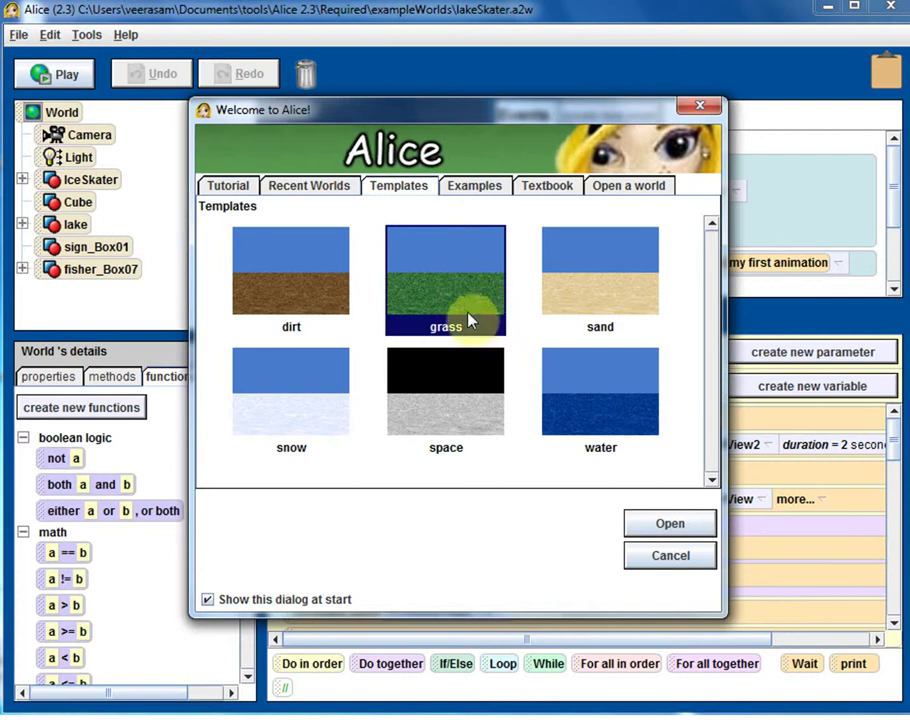
left_click(655, 524)
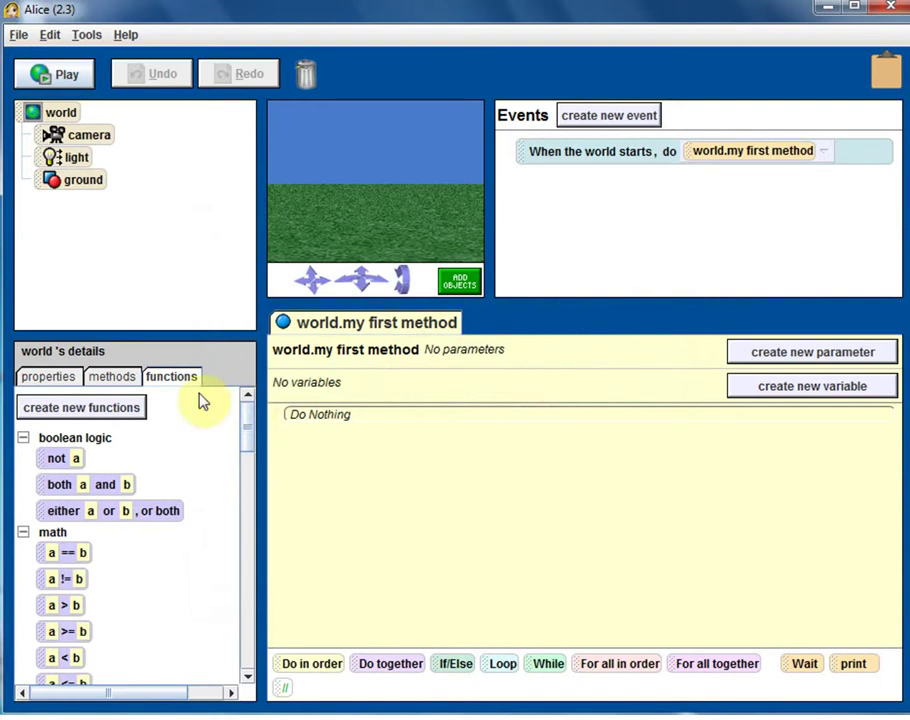
Show the world's methods with my first method, then enter scene setup to add objects.
left_click(113, 377)
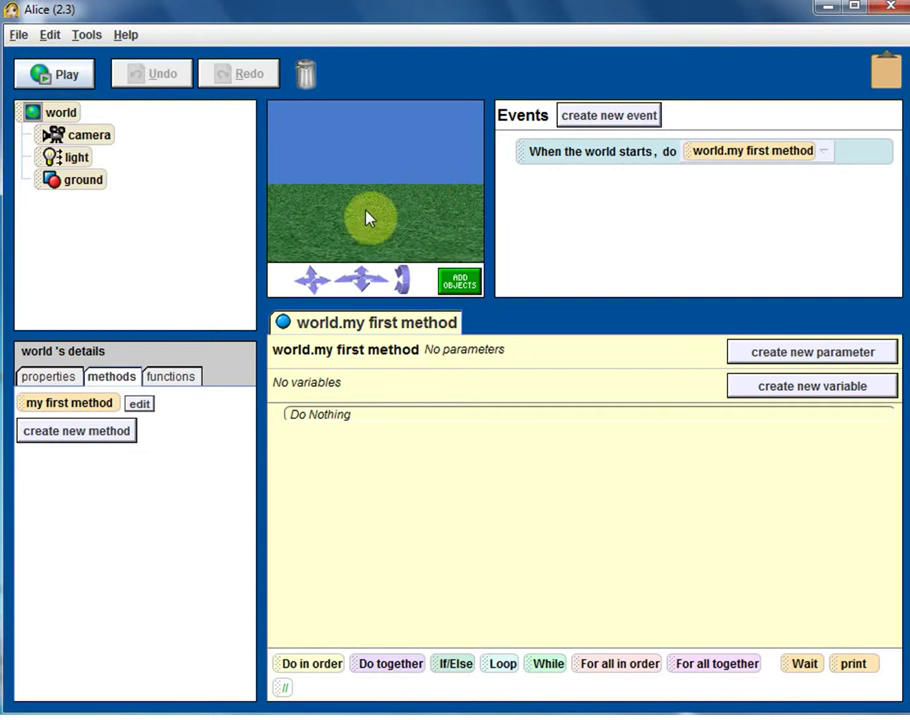
left_click(459, 285)
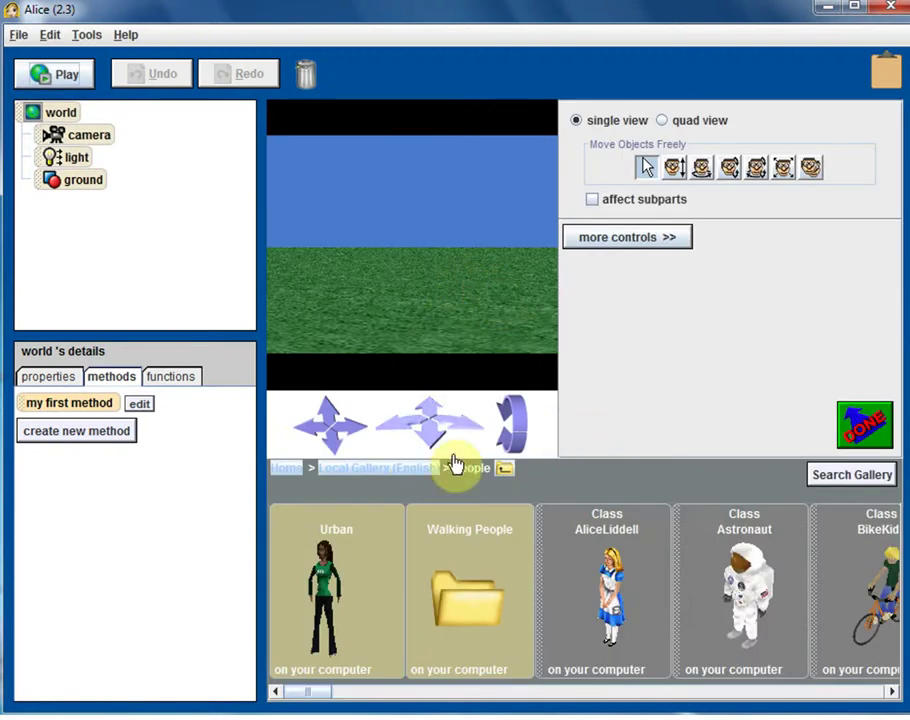
Add a Cow from the local gallery's Animals category to the grass world.
left_click(362, 468)
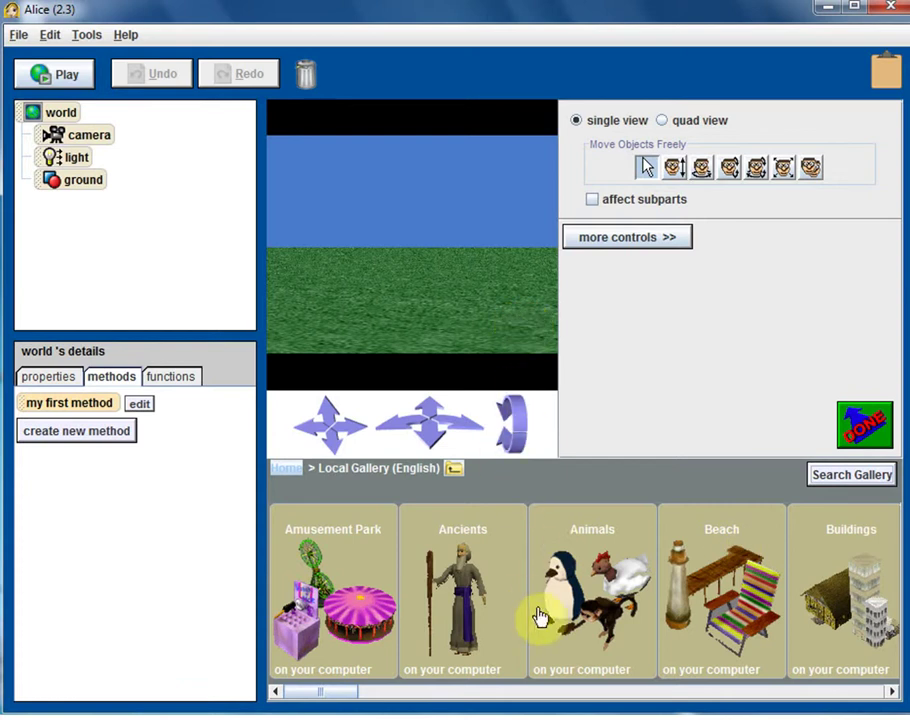
left_click(585, 601)
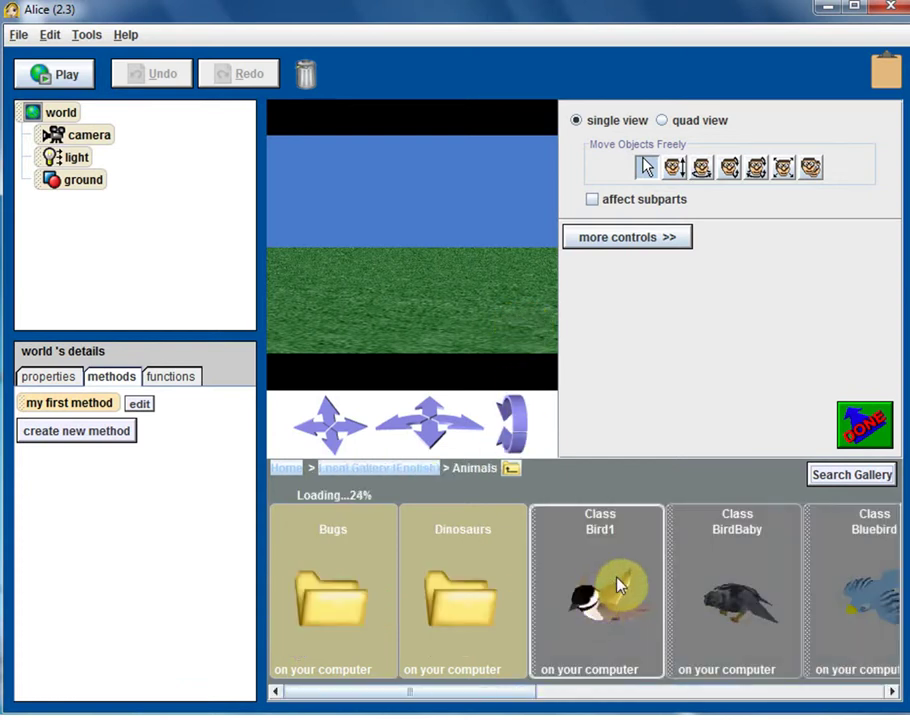
left_click(630, 690)
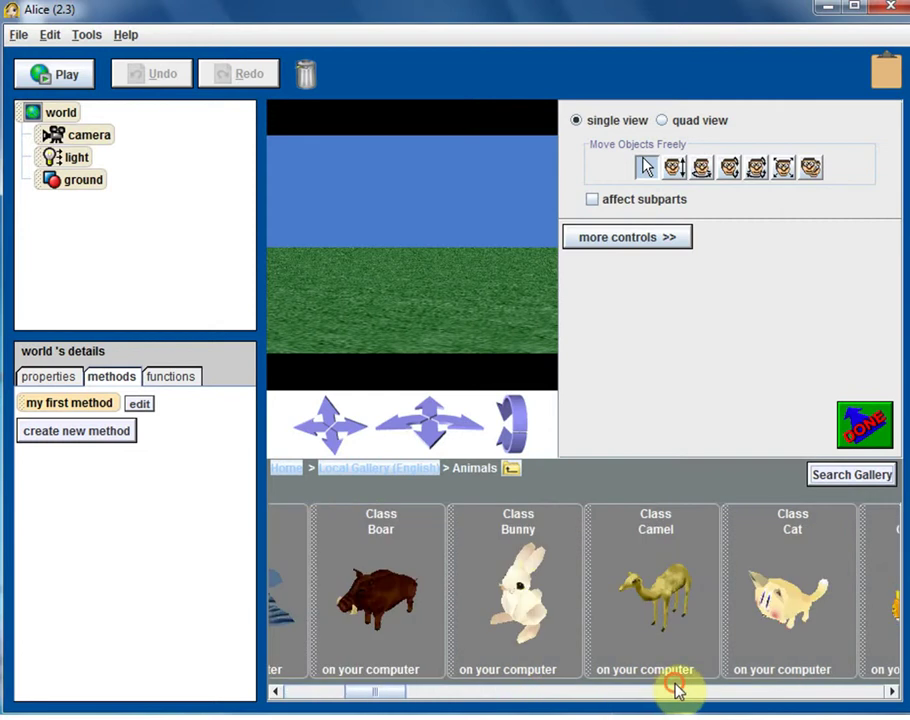
left_click(728, 690)
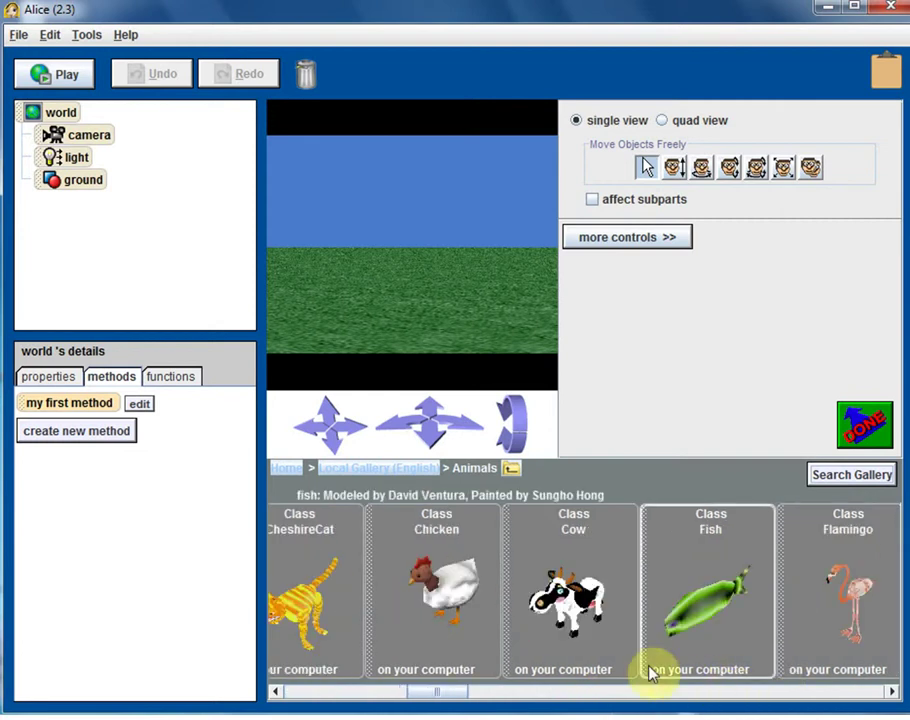
left_click(555, 560)
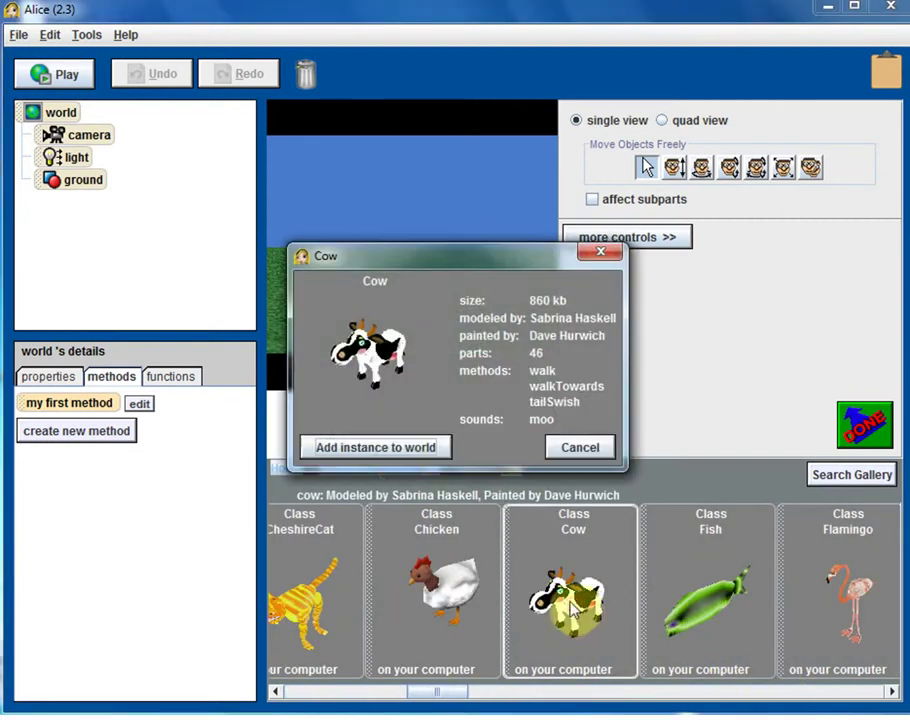
left_click(398, 450)
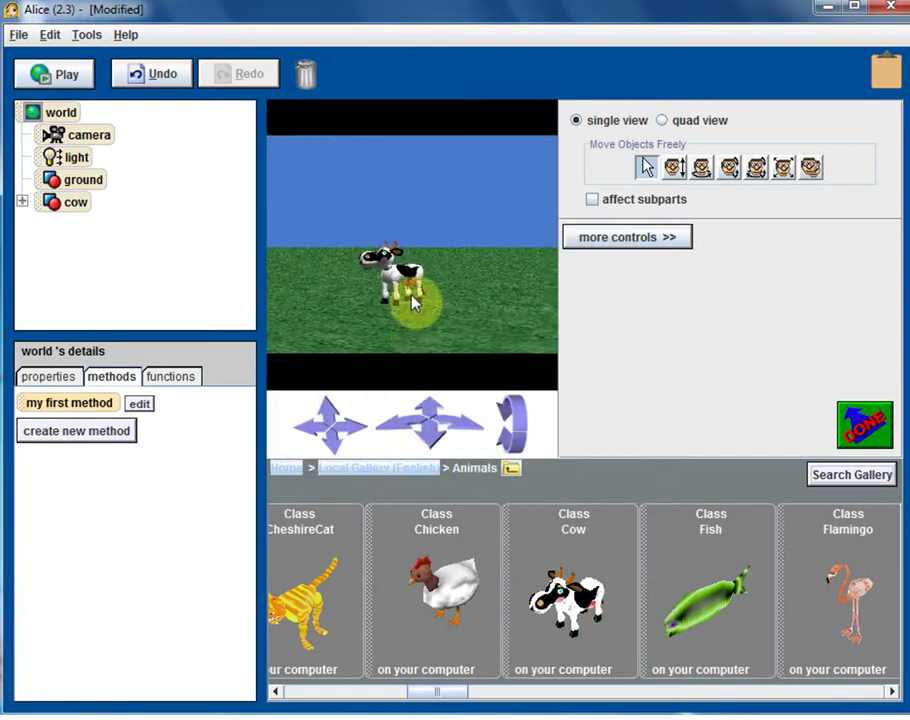
Scroll the Animals gallery to Penguin and add an instance of it to the world.
left_click(730, 692)
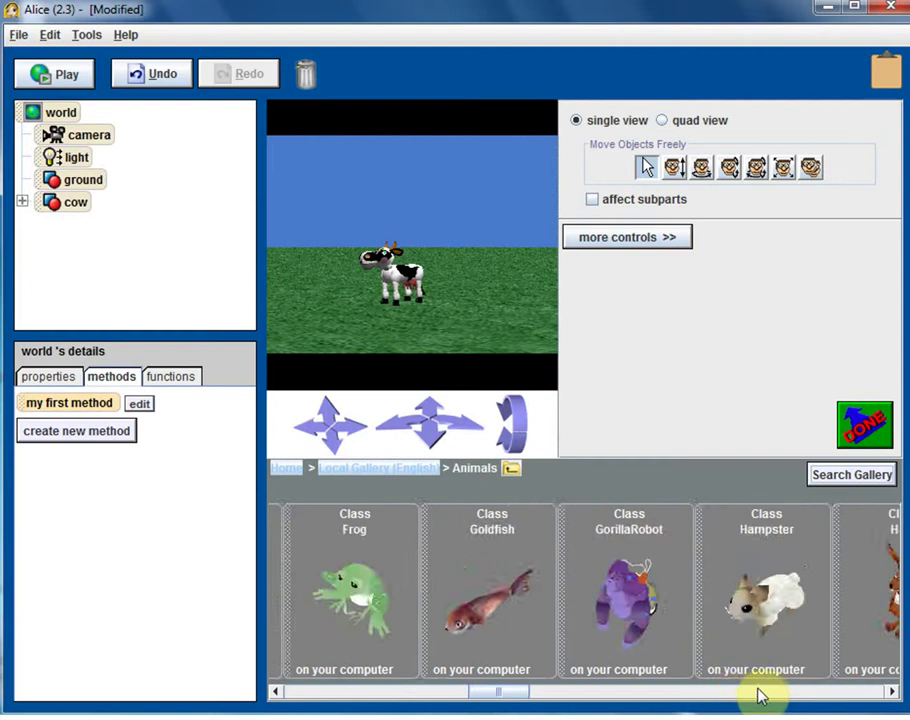
left_click(765, 692)
left_click(790, 692)
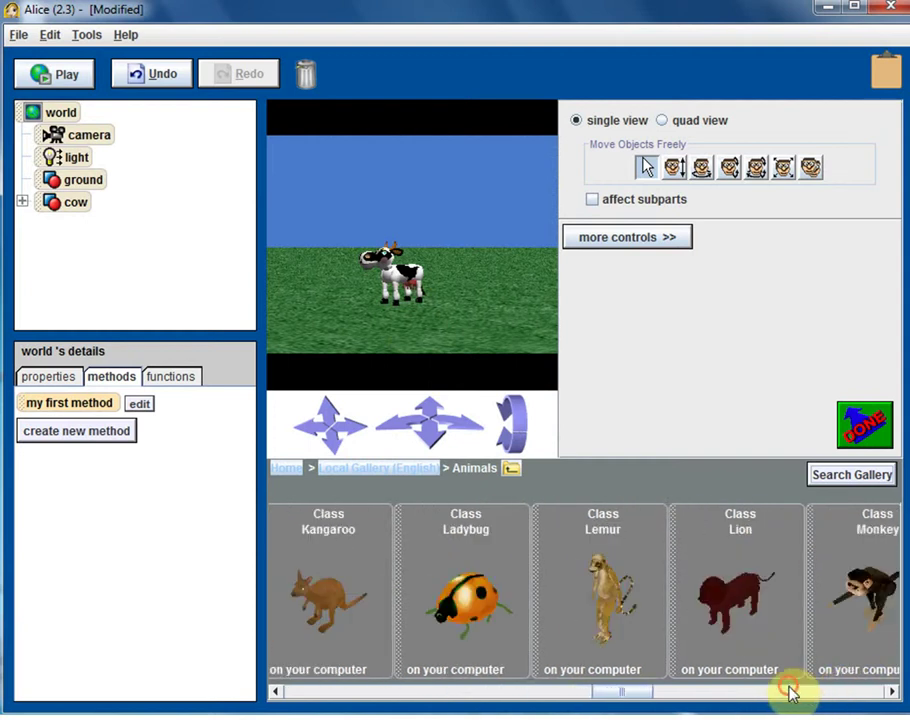
left_click(785, 692)
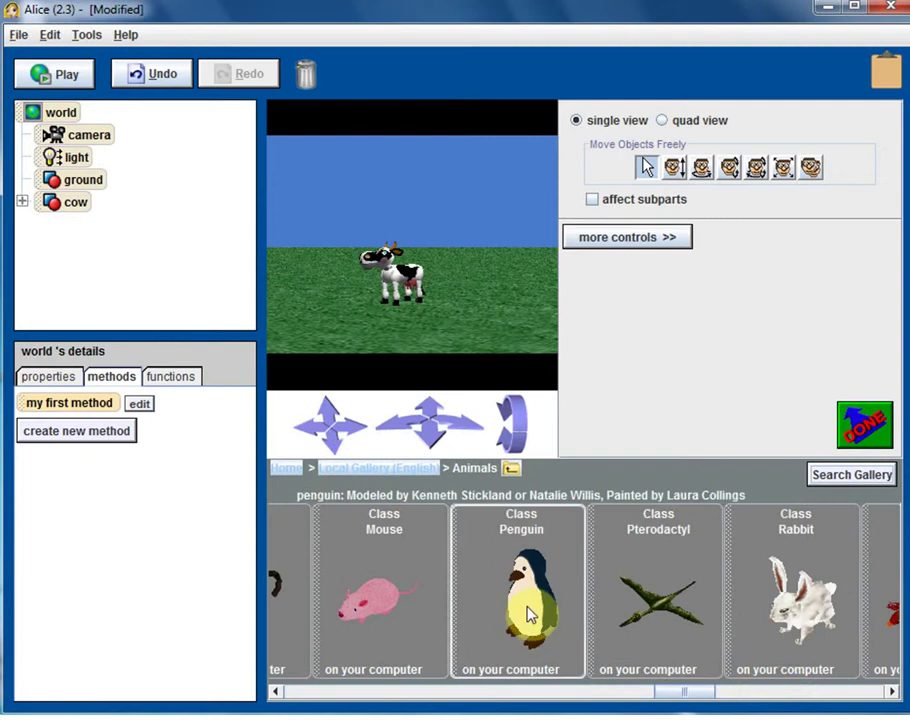
left_click(755, 692)
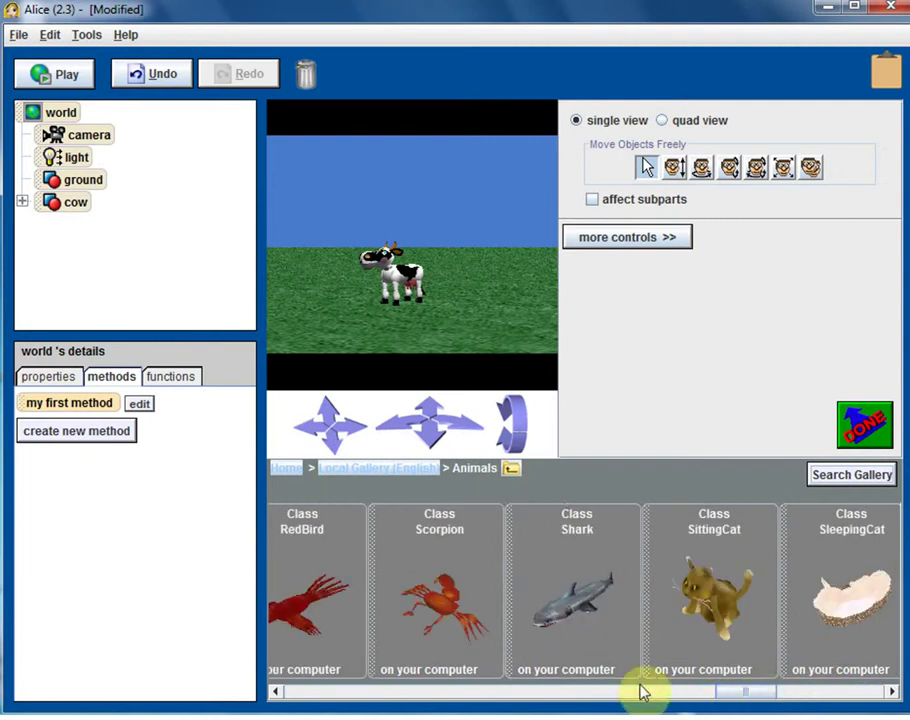
left_click(785, 691)
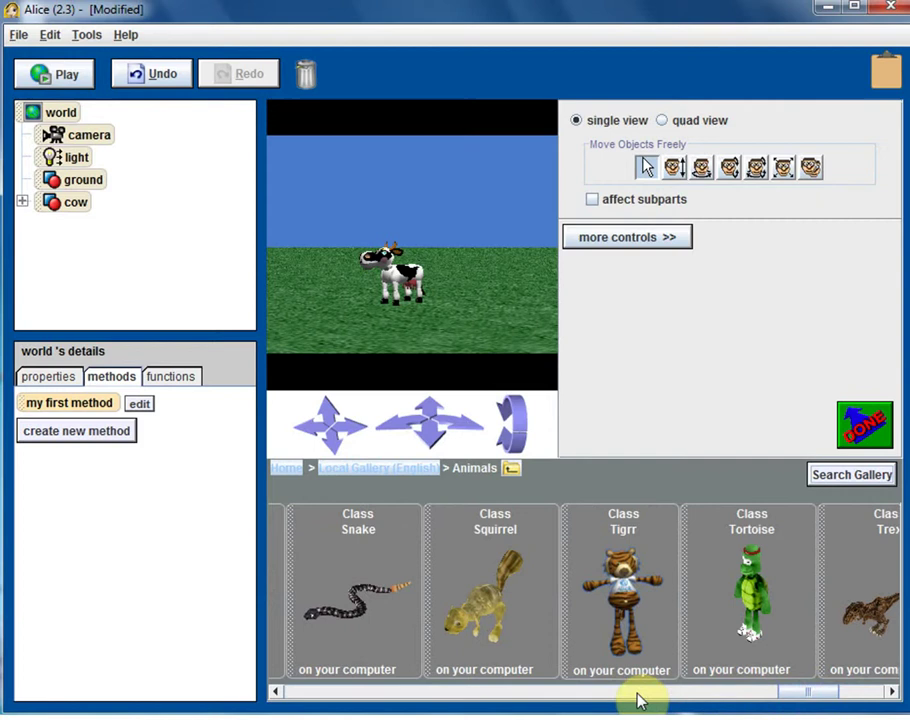
left_click(849, 691)
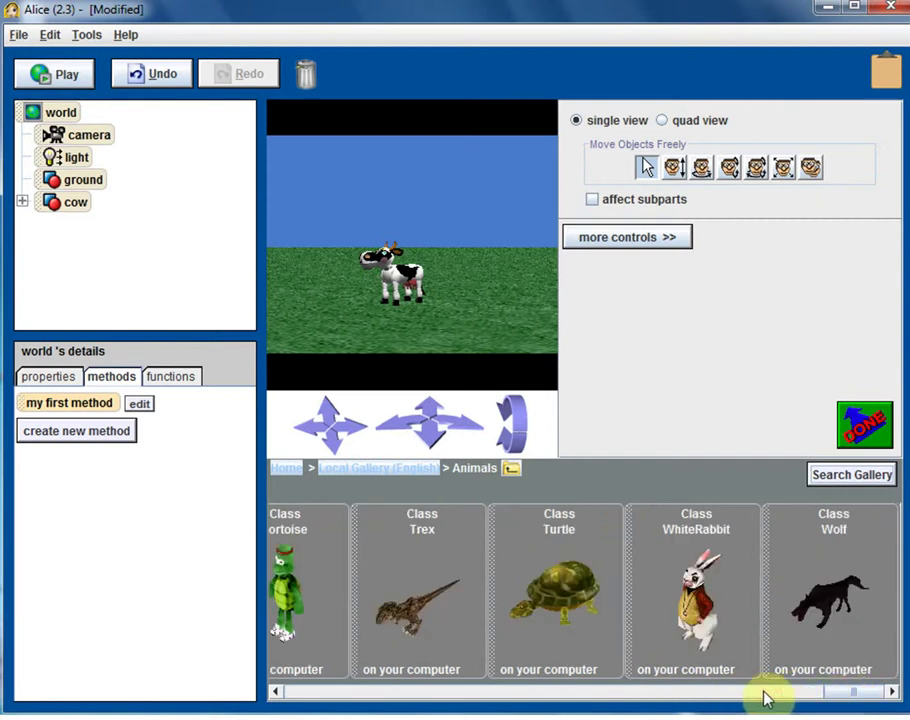
left_click(648, 692)
left_click(628, 692)
left_click(612, 692)
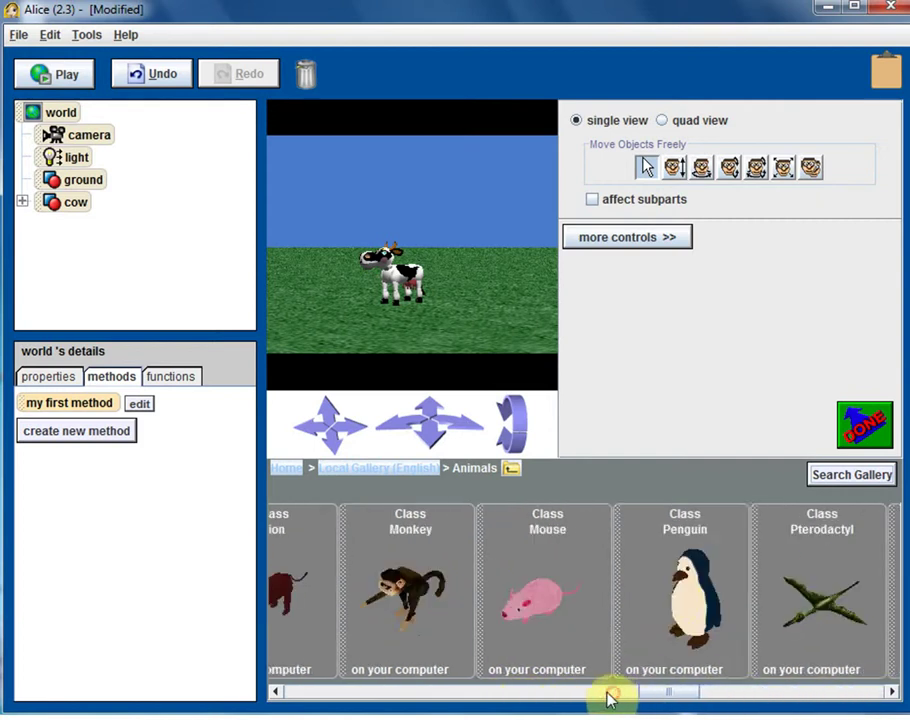
left_click(670, 599)
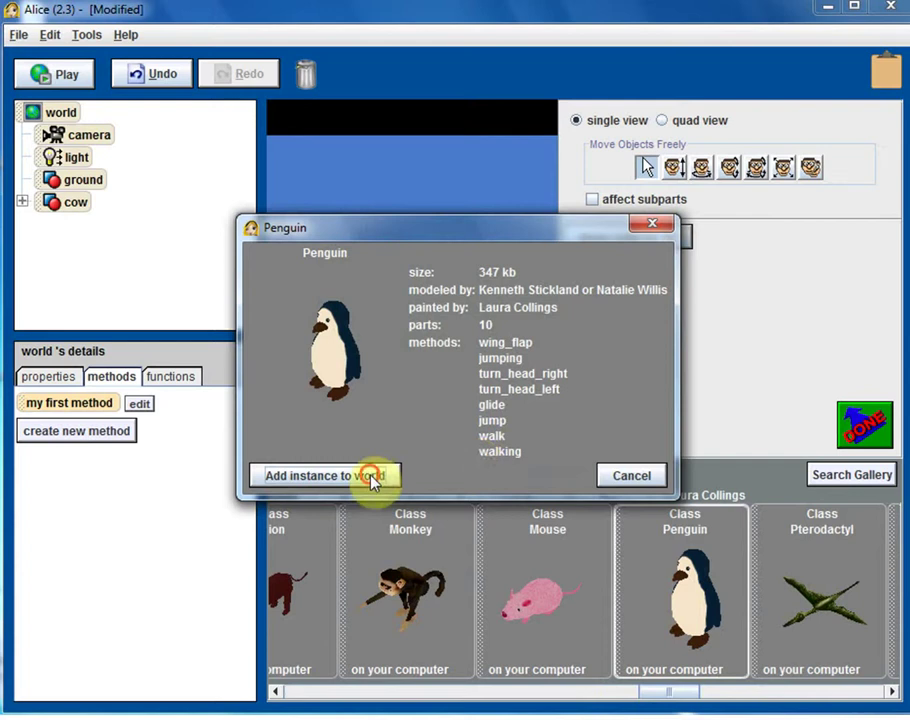
left_click(372, 478)
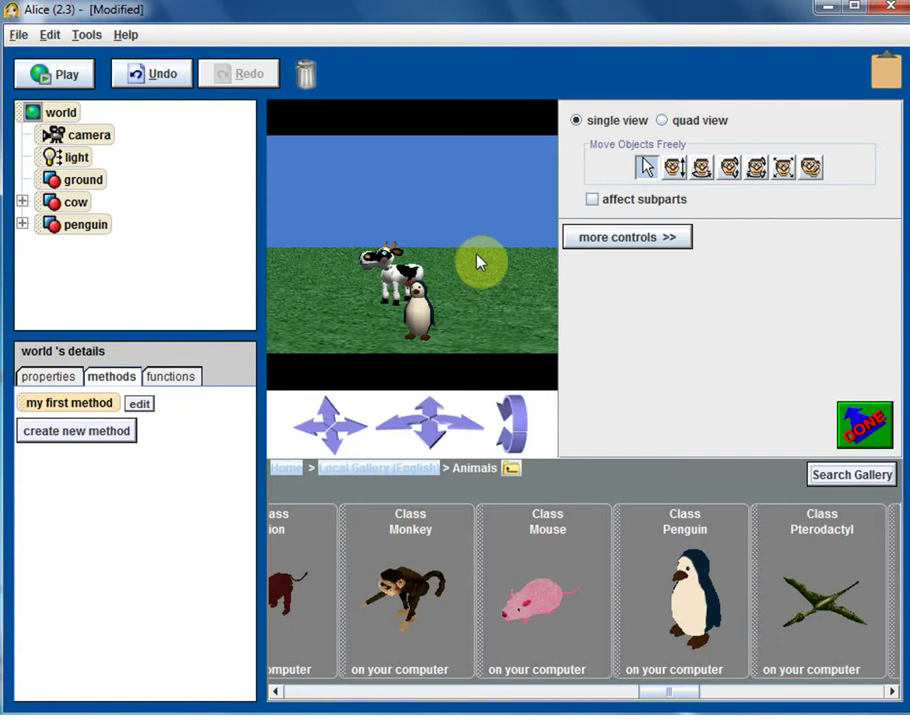
Spread the cow to the left and the penguin to the right on the grass.
left_click(400, 283)
left_click_drag(400, 283, 370, 292)
left_click(419, 310)
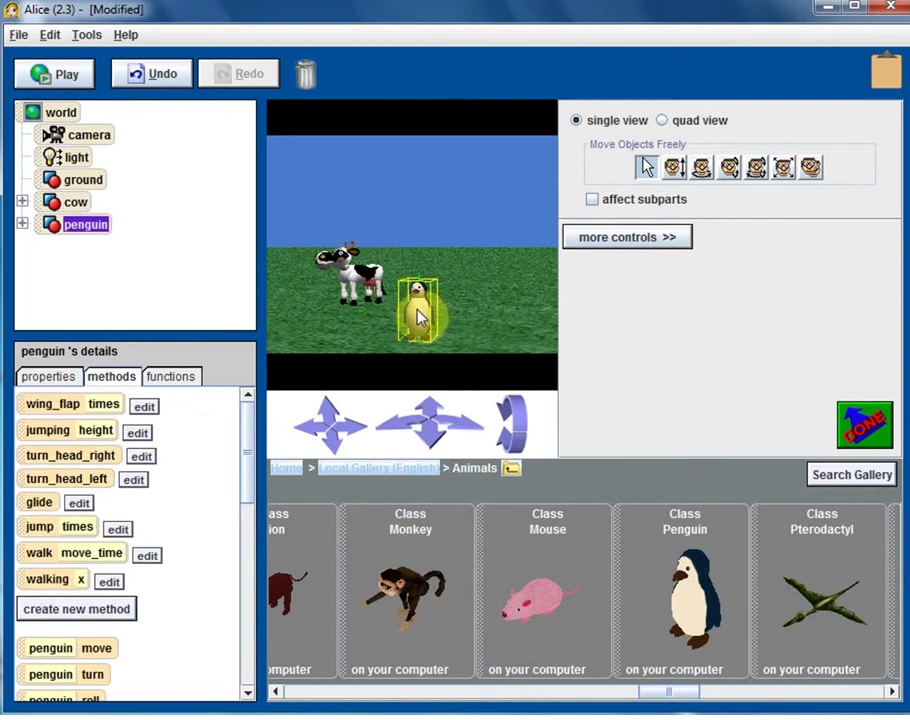
left_click_drag(420, 318, 515, 315)
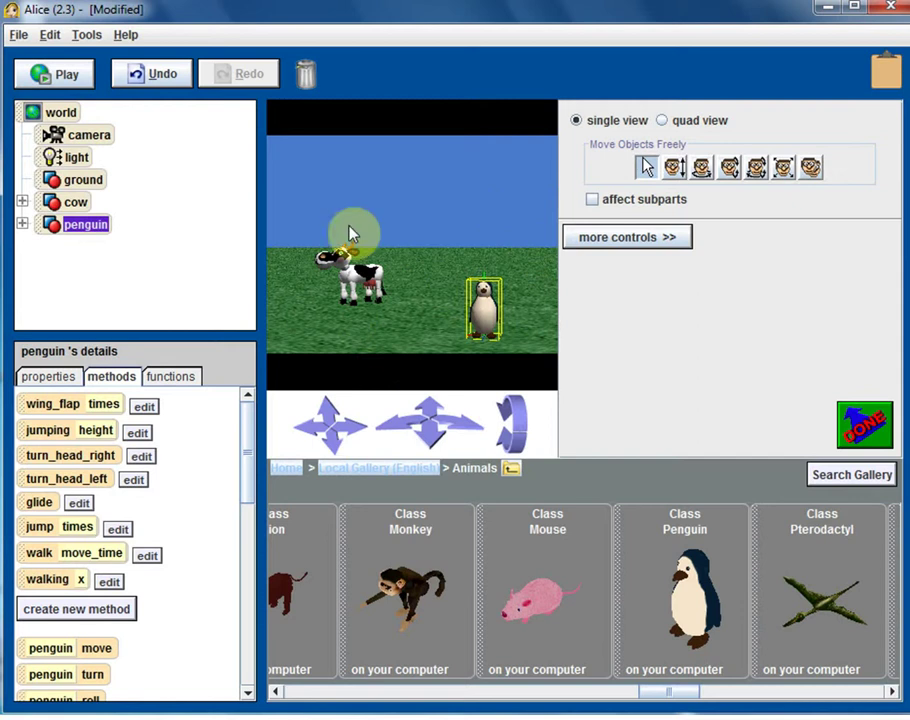
left_click_drag(379, 268, 354, 302)
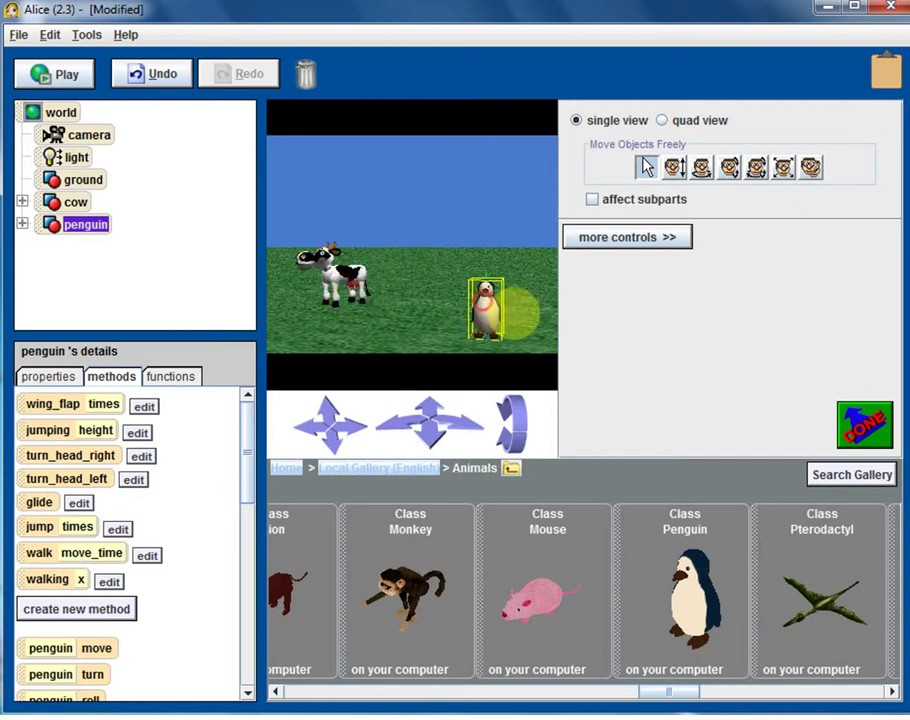
left_click_drag(500, 309, 524, 309)
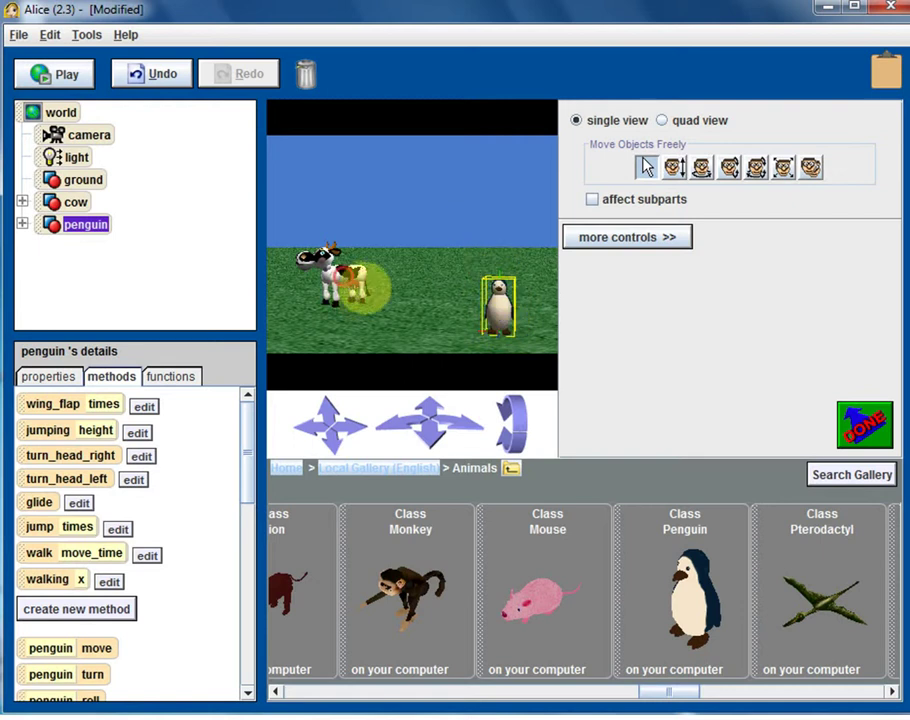
Reposition them so the penguin stands front and centre with the cow further back.
left_click_drag(361, 296, 372, 228)
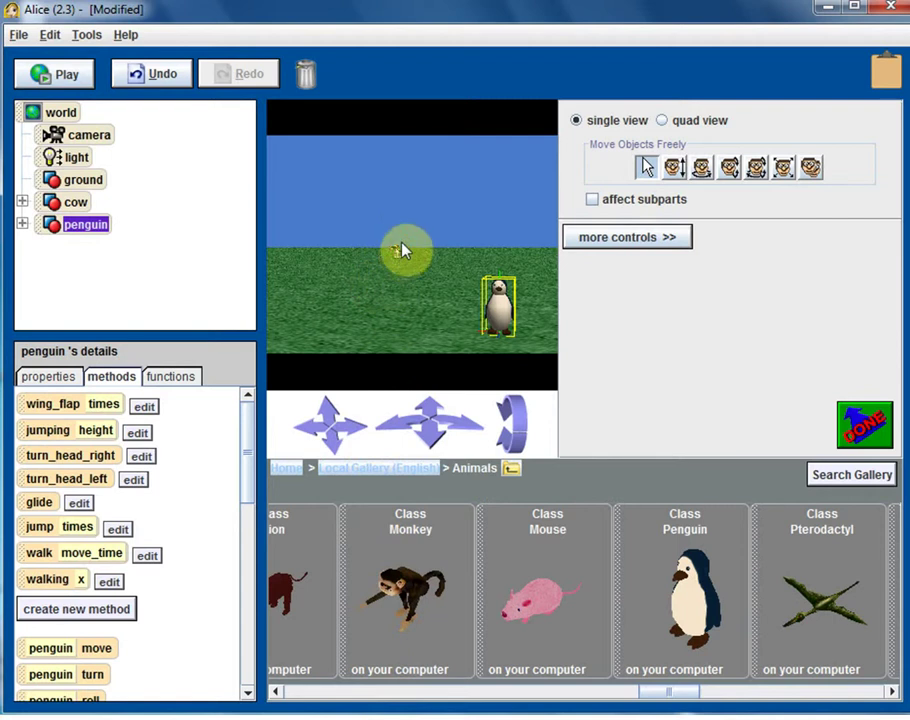
left_click(400, 252)
left_click_drag(510, 316, 544, 57)
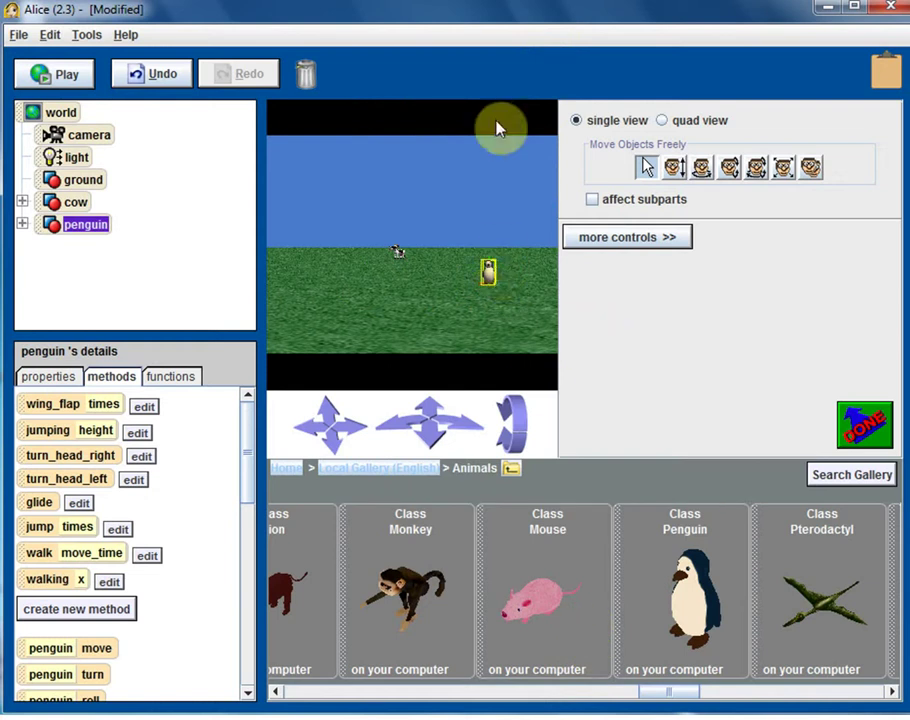
left_click_drag(485, 285, 465, 330)
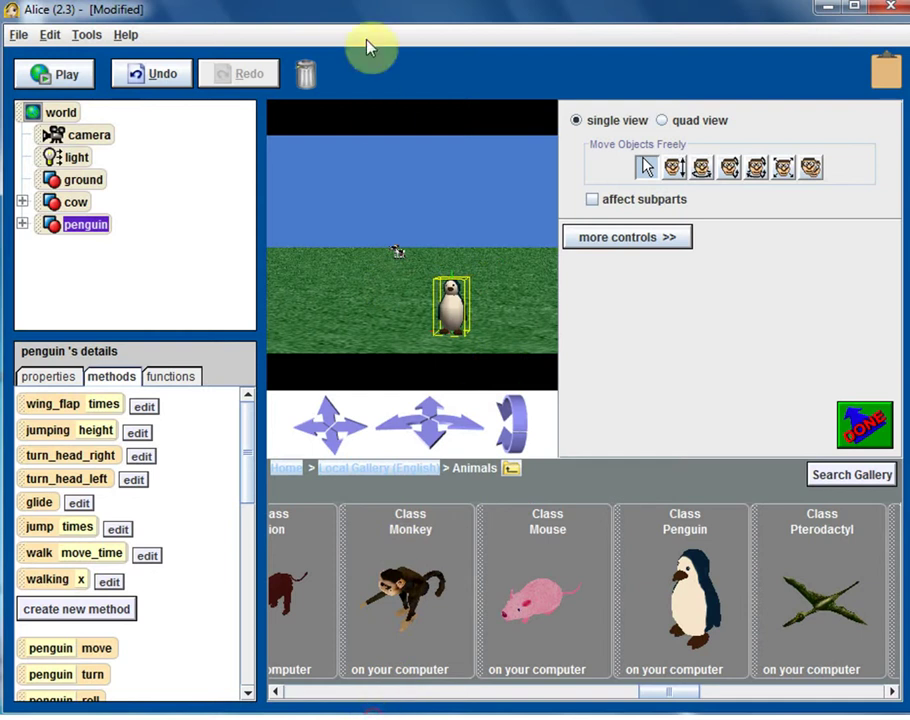
left_click_drag(398, 258, 362, 266)
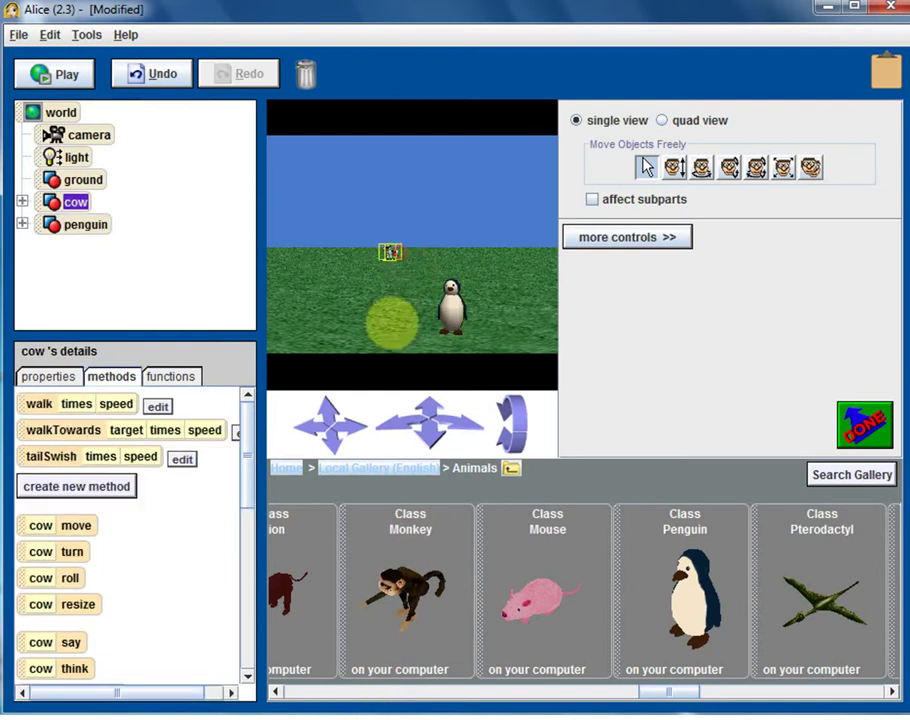
Drag the cow toward the camera so it stands large in the left foreground.
left_click_drag(400, 685, 470, 505)
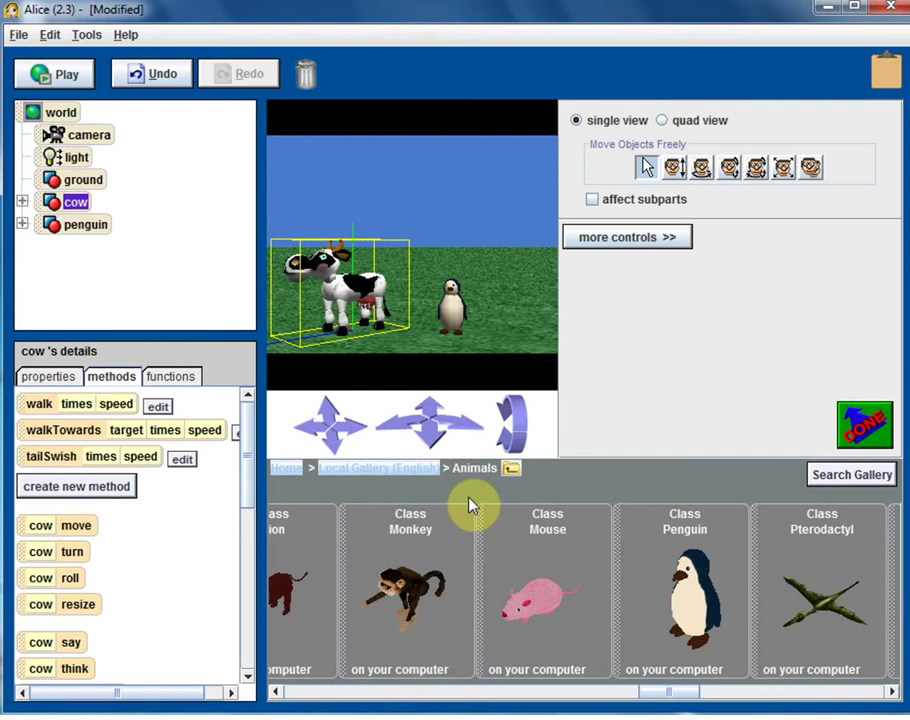
Use up/down movement to lift the cow, then the penguin, onto the grass surface.
left_click(675, 172)
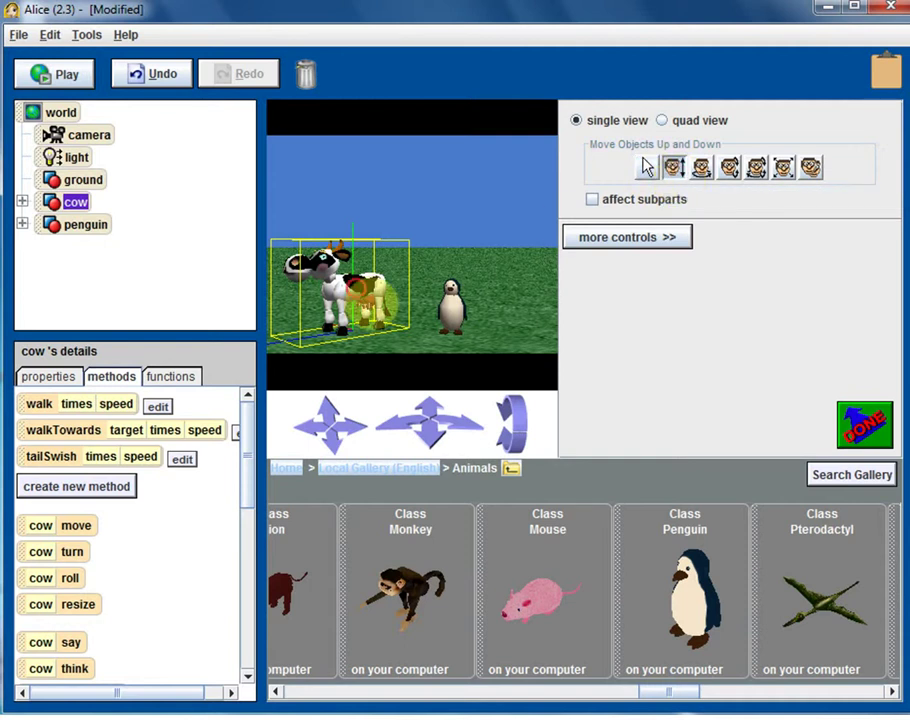
left_click_drag(372, 305, 360, 338)
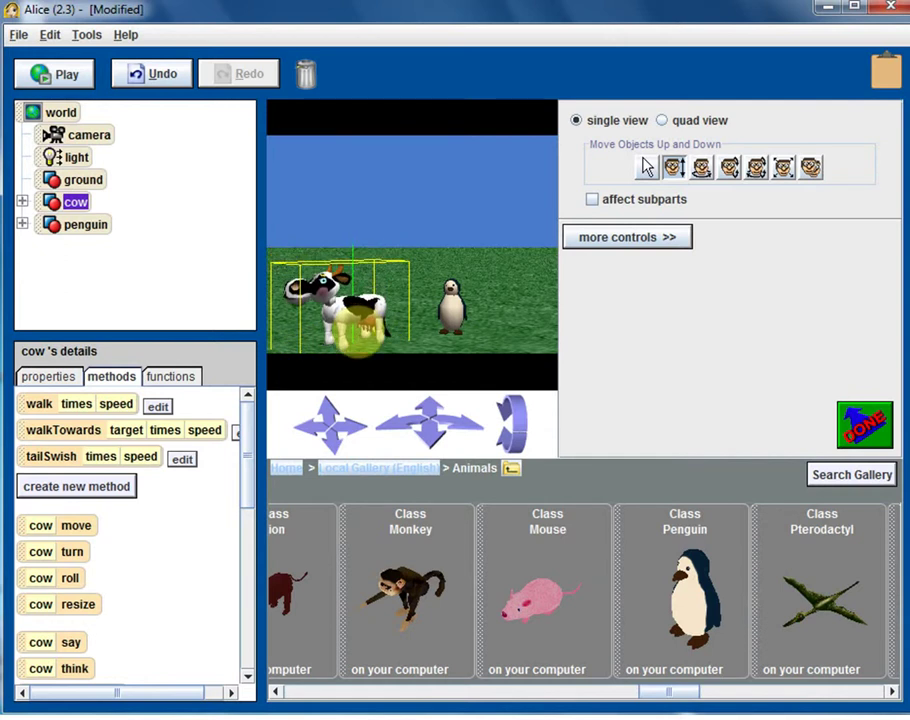
mouse_move(358, 330)
left_mouse_down()
mouse_move(356, 316)
mouse_move(364, 336)
mouse_move(361, 316)
mouse_move(363, 323)
left_mouse_up()
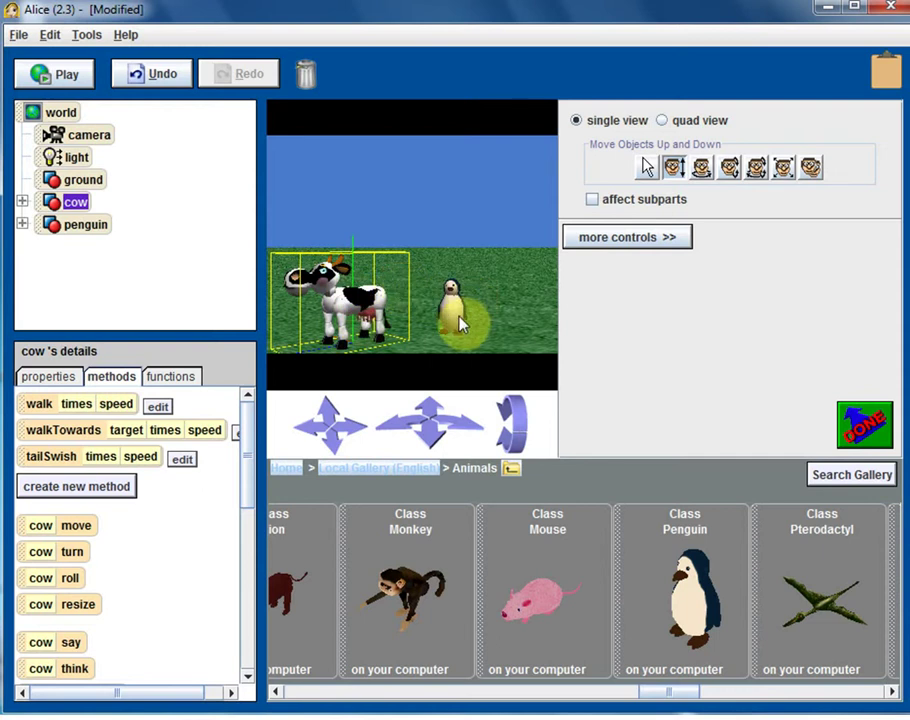
left_click_drag(460, 323, 514, 331)
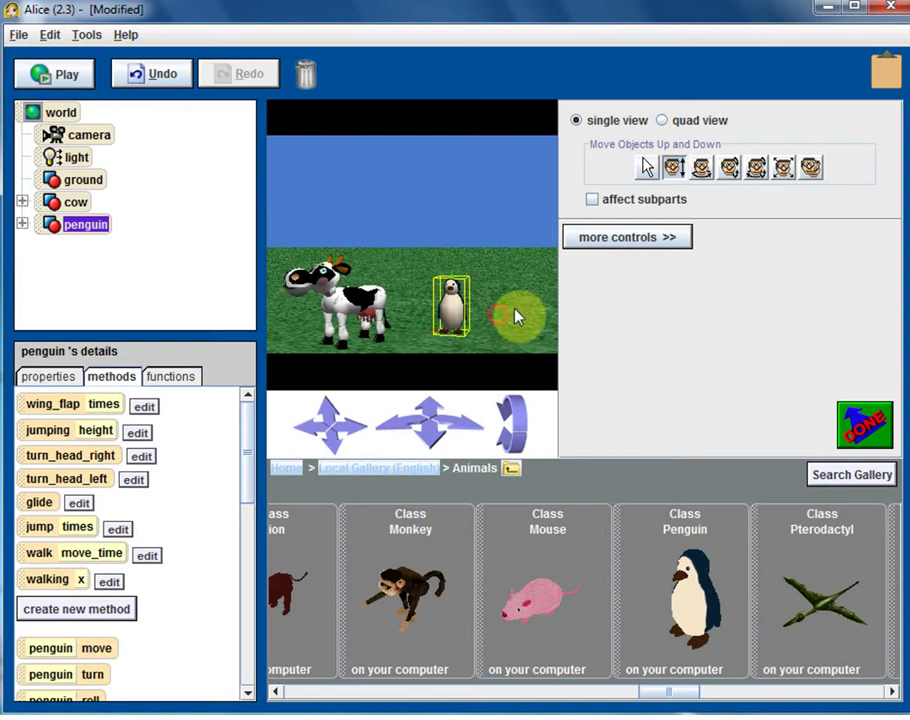
left_click(701, 170)
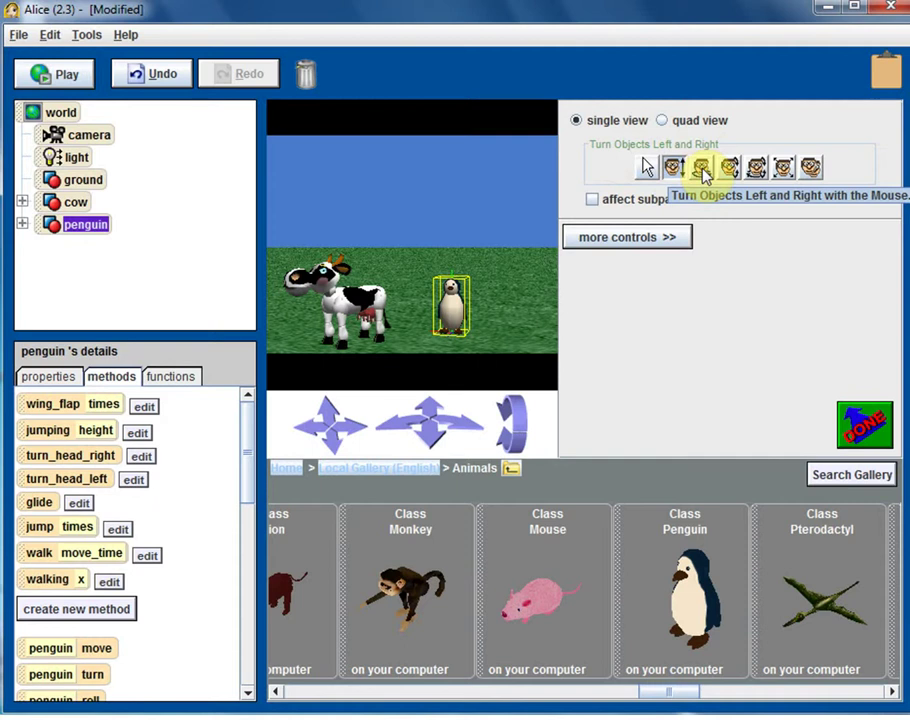
Rotate the cow left/right until it faces right toward the penguin.
left_click(337, 307)
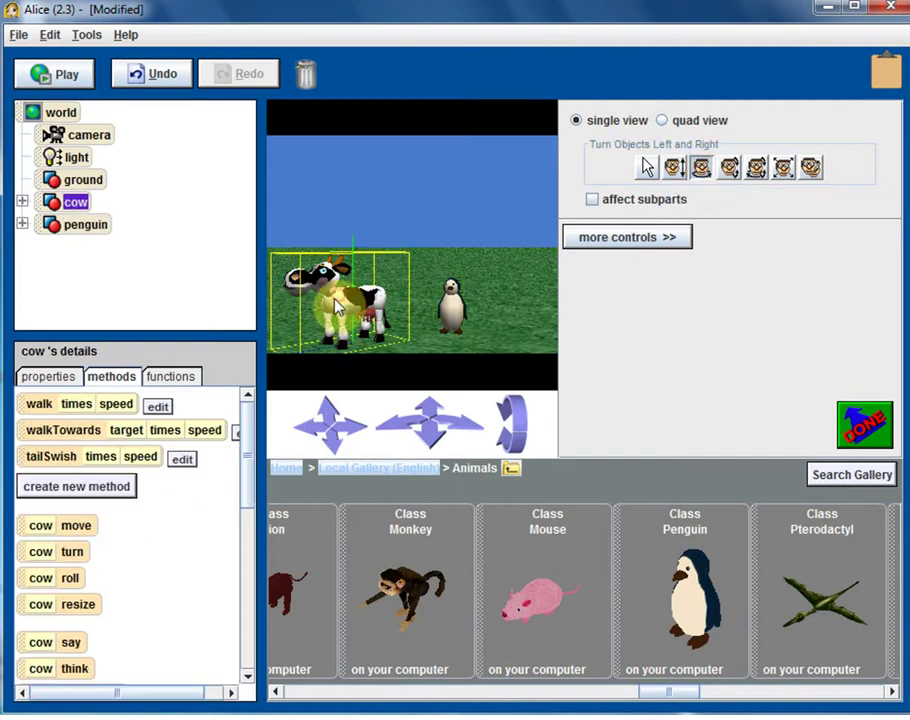
left_click_drag(335, 302, 280, 310)
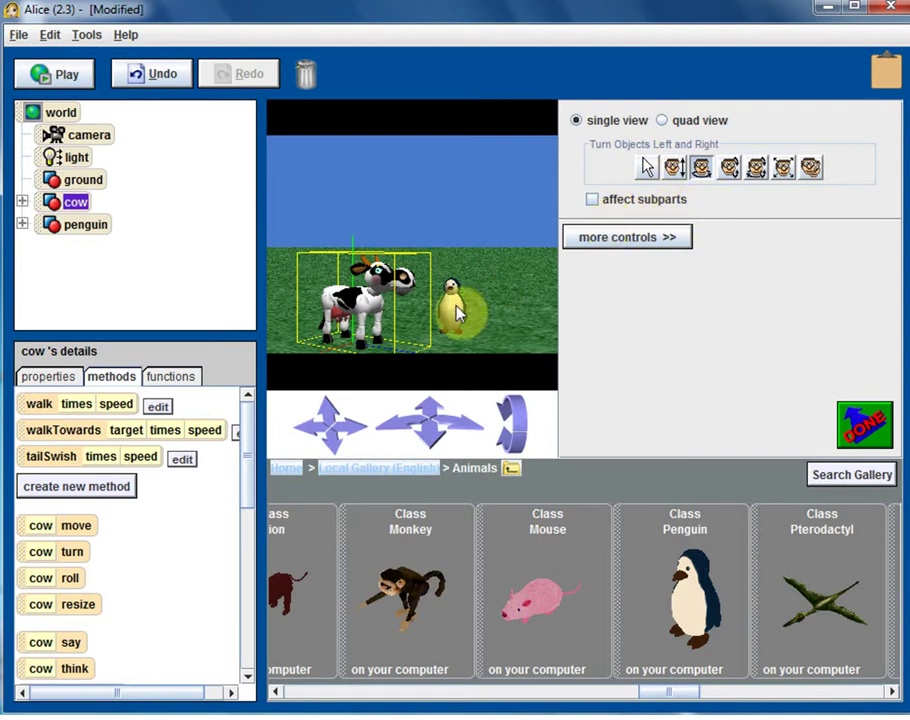
left_click(648, 167)
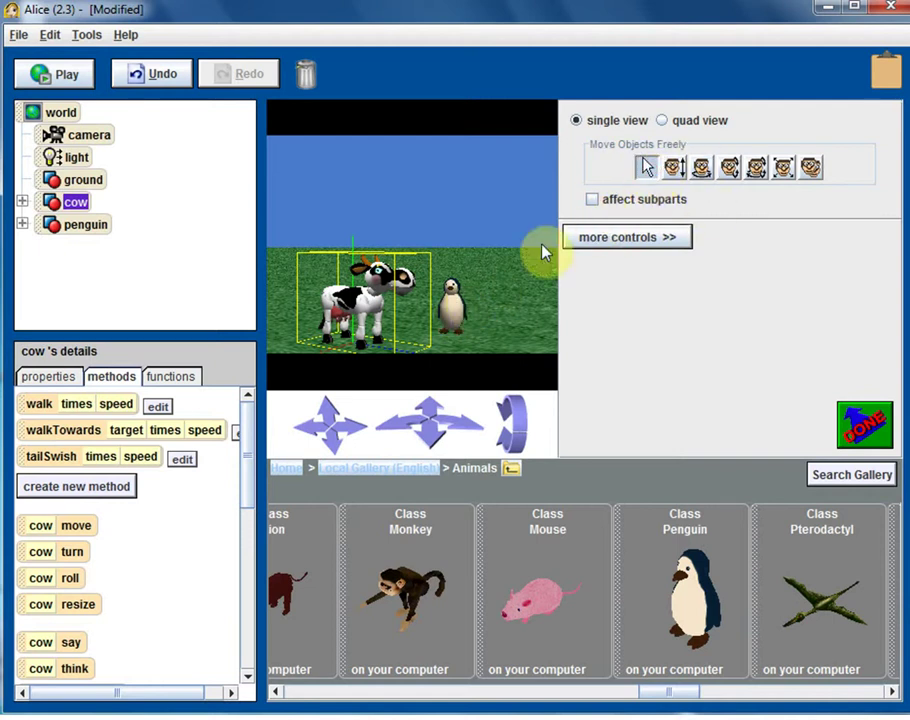
Shift the penguin slightly right and turn it toward the cow.
left_click_drag(455, 312, 525, 318)
left_click(700, 168)
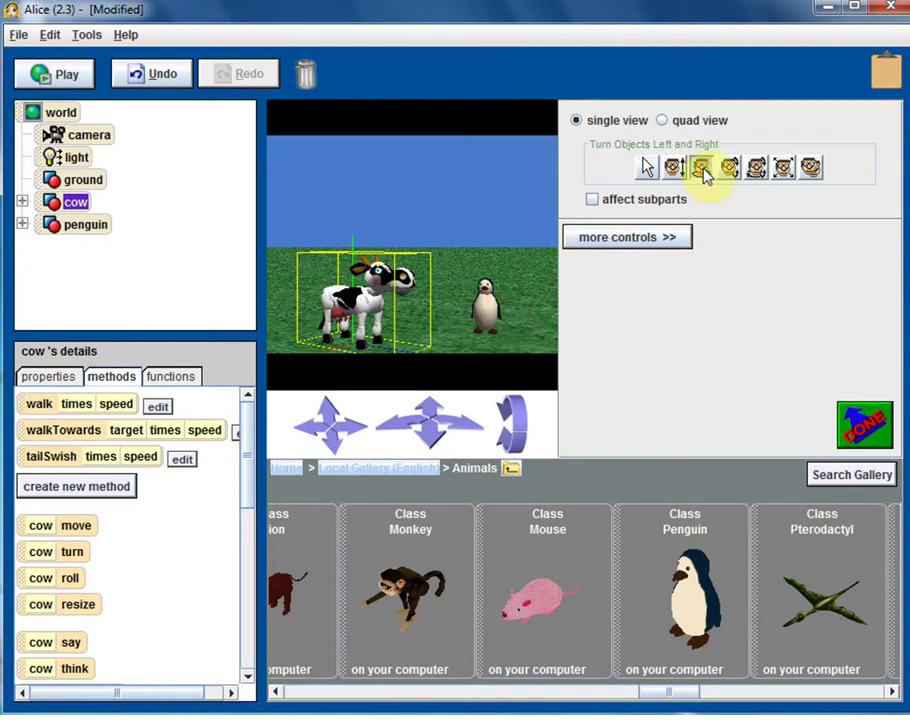
left_click_drag(504, 305, 428, 316)
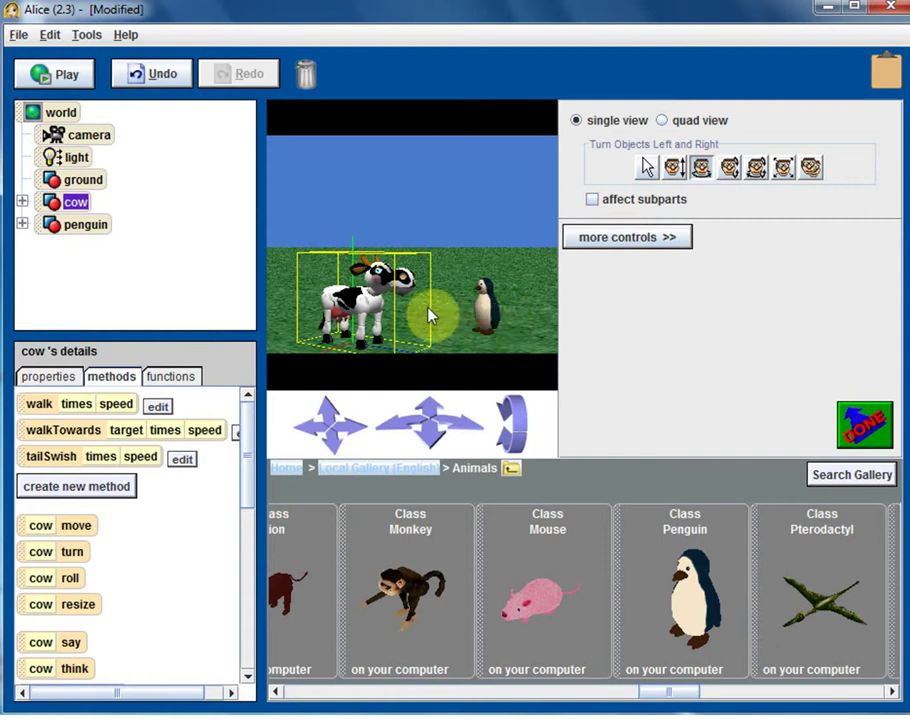
Tilt the cow and penguin forward, then set the penguin back upright.
left_click(733, 172)
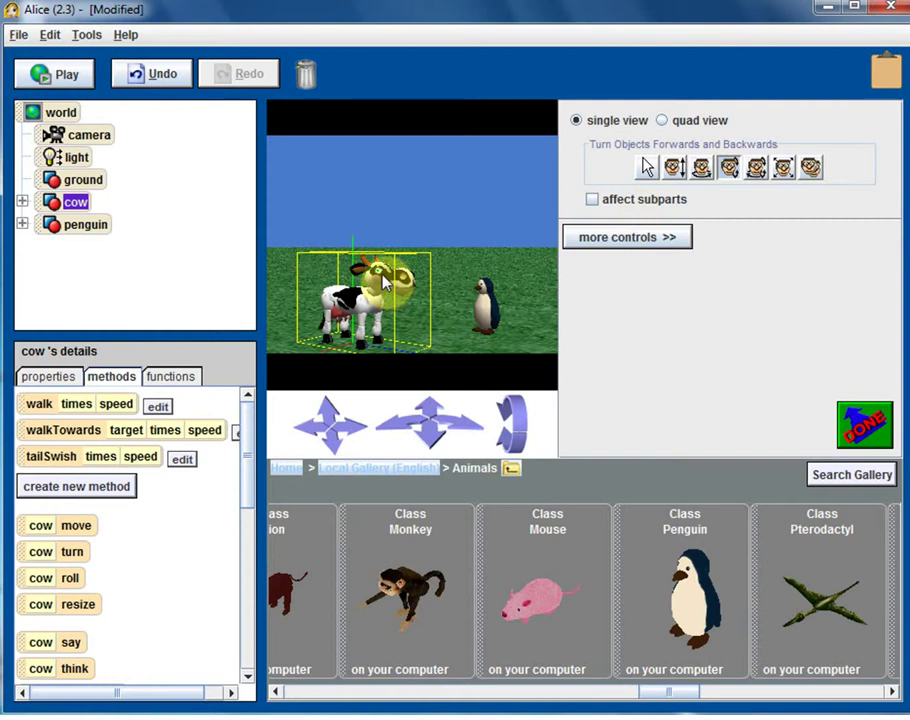
mouse_move(392, 284)
left_mouse_down()
mouse_move(392, 300)
mouse_move(392, 282)
left_mouse_up()
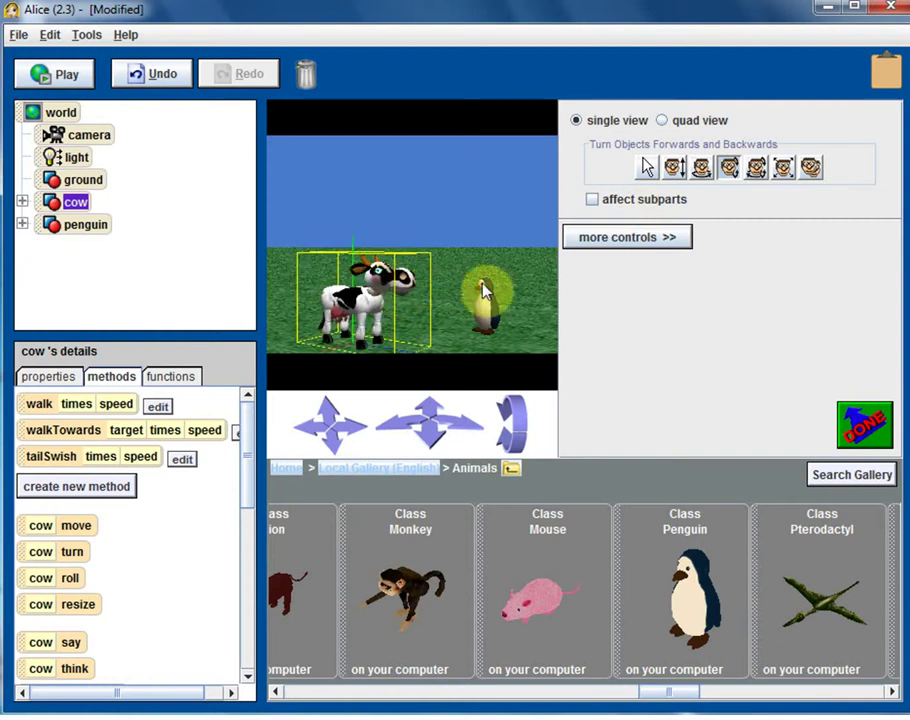
left_click_drag(484, 290, 503, 313)
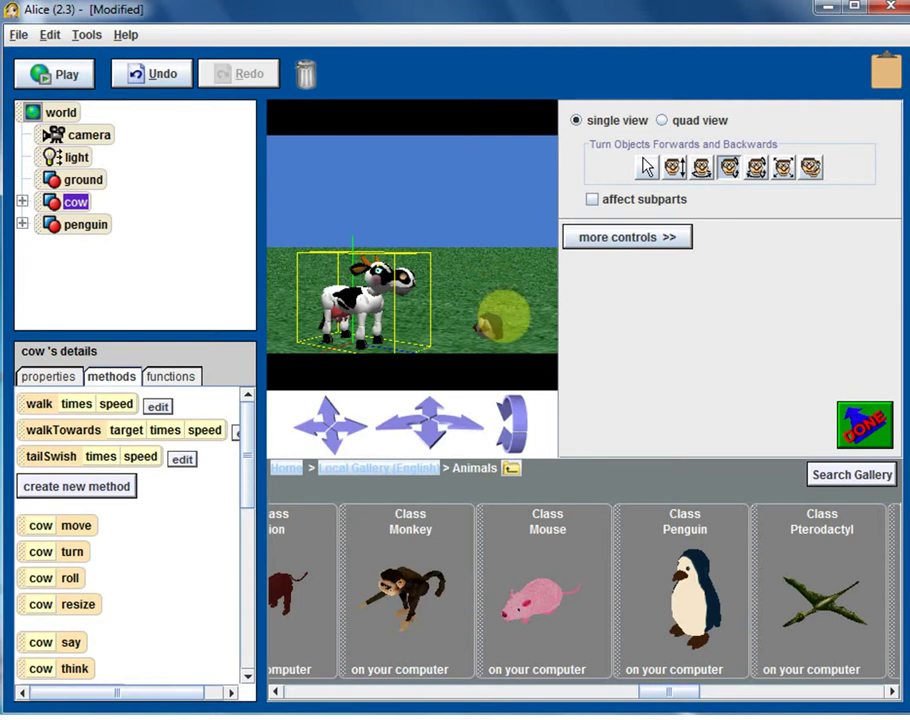
mouse_move(505, 316)
left_mouse_down()
mouse_move(490, 305)
mouse_move(497, 299)
left_mouse_up()
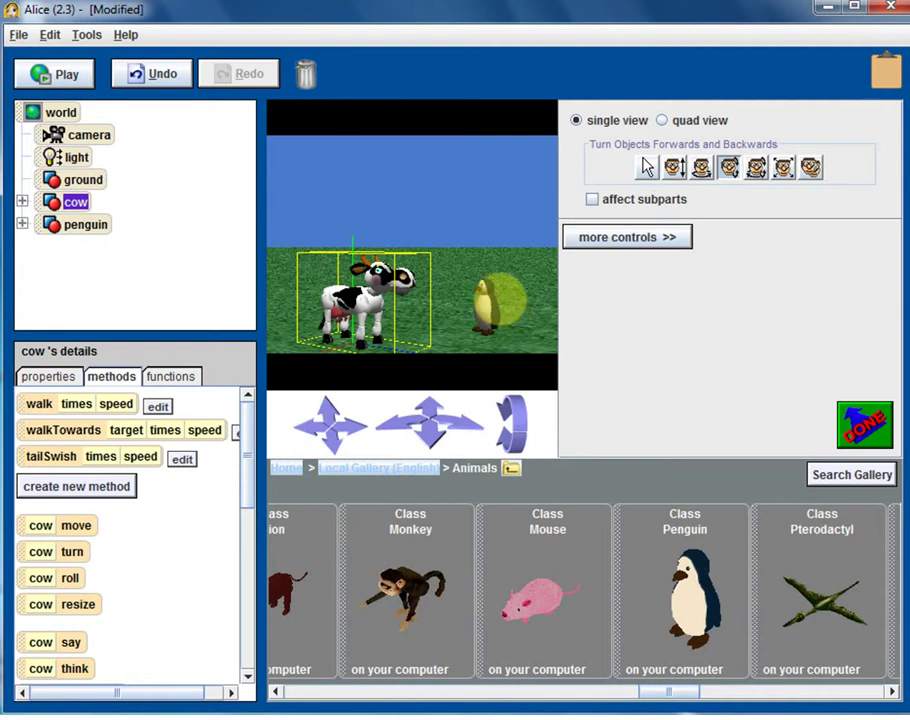
left_click(755, 172)
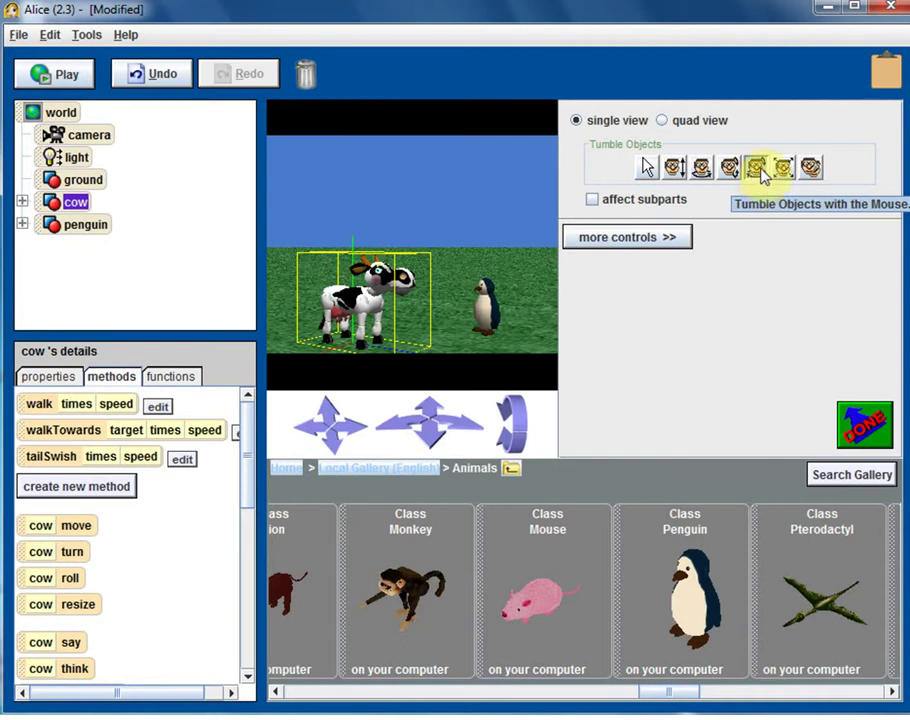
Enlarge the cow and the penguin by resizing each upward.
left_click(784, 169)
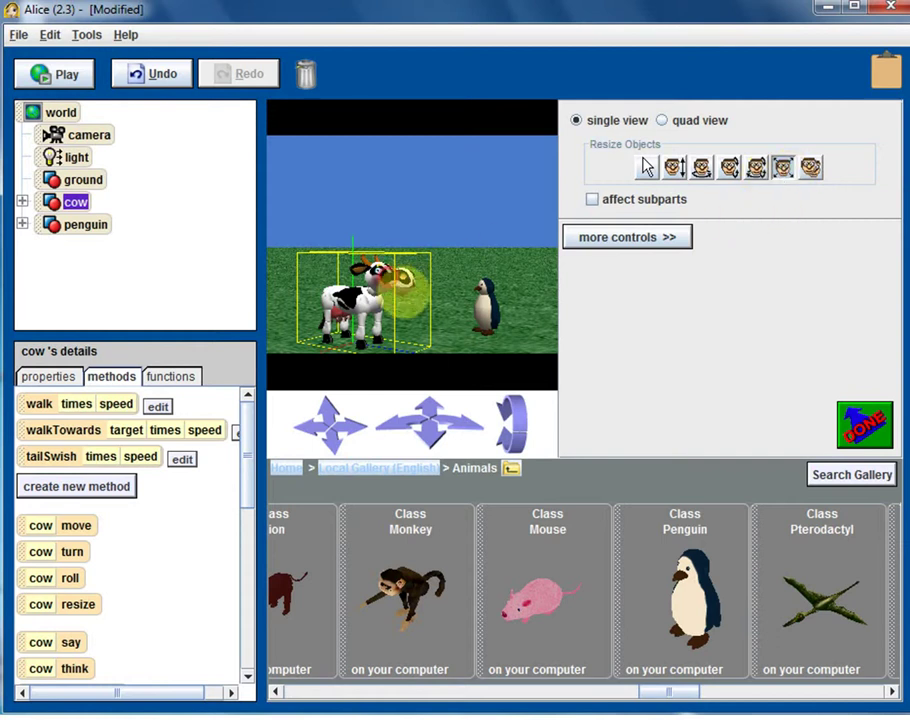
left_click_drag(405, 288, 376, 244)
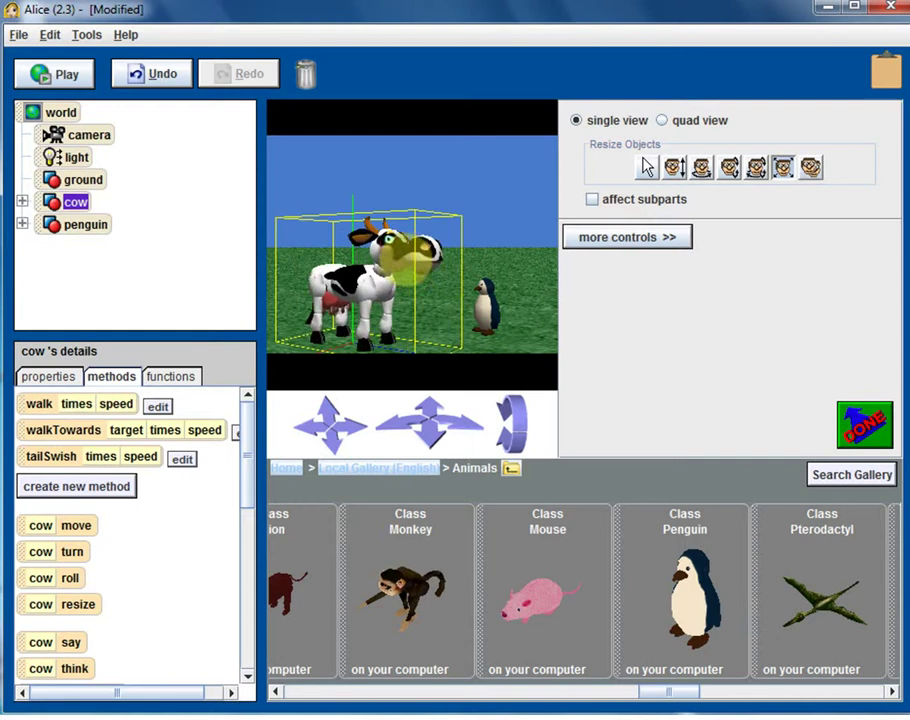
left_click(490, 318)
left_click_drag(490, 318, 498, 230)
left_click(490, 313)
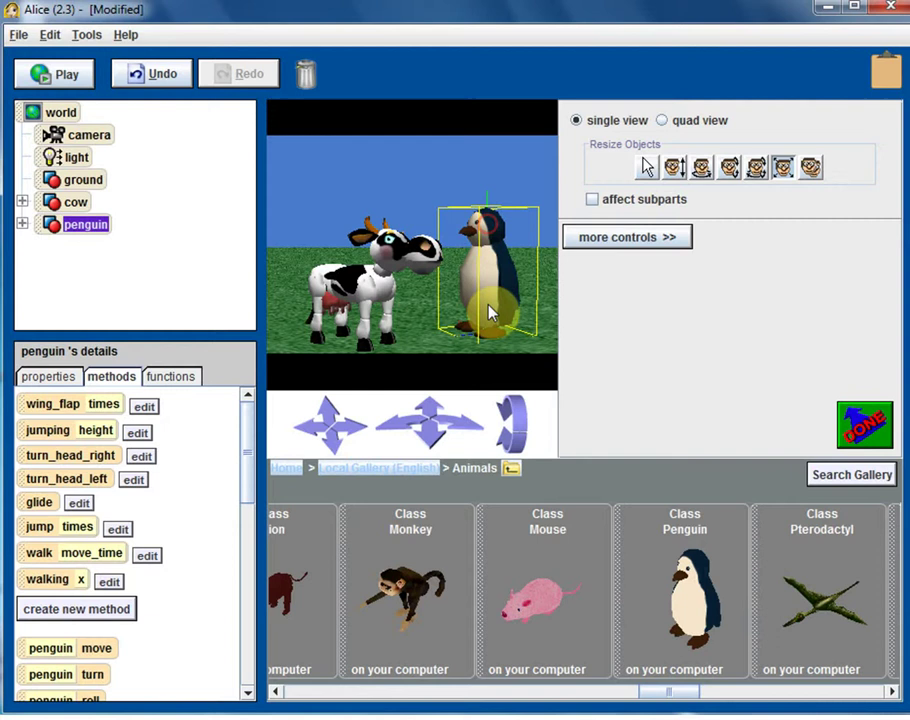
left_click_drag(490, 313, 505, 248)
left_click_drag(398, 292, 394, 268)
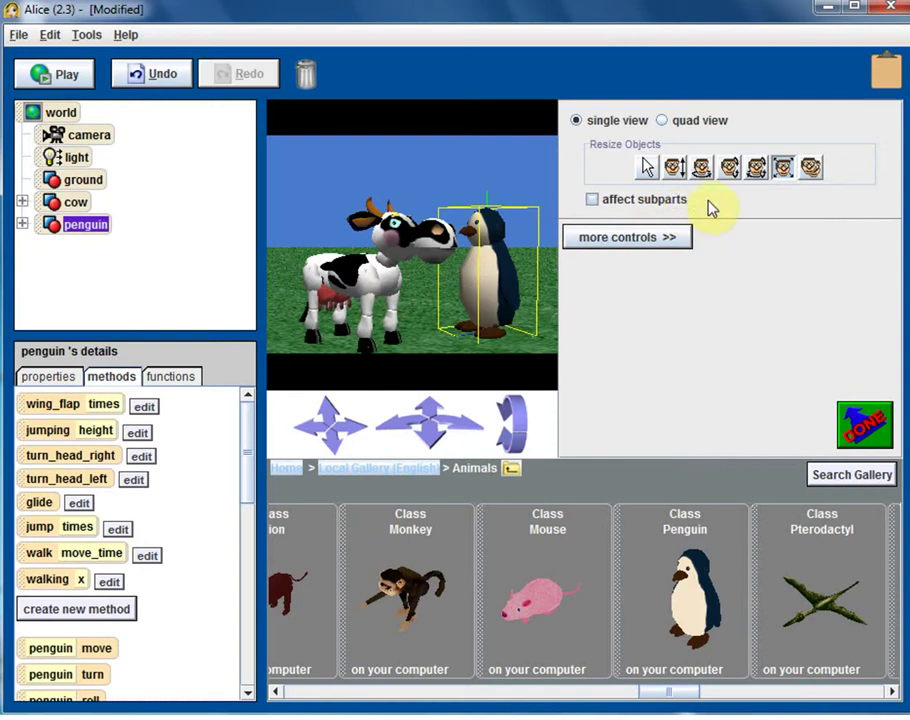
Move the enlarged cow slightly left and down.
left_click(686, 175)
left_click(647, 168)
left_click_drag(398, 276, 361, 288)
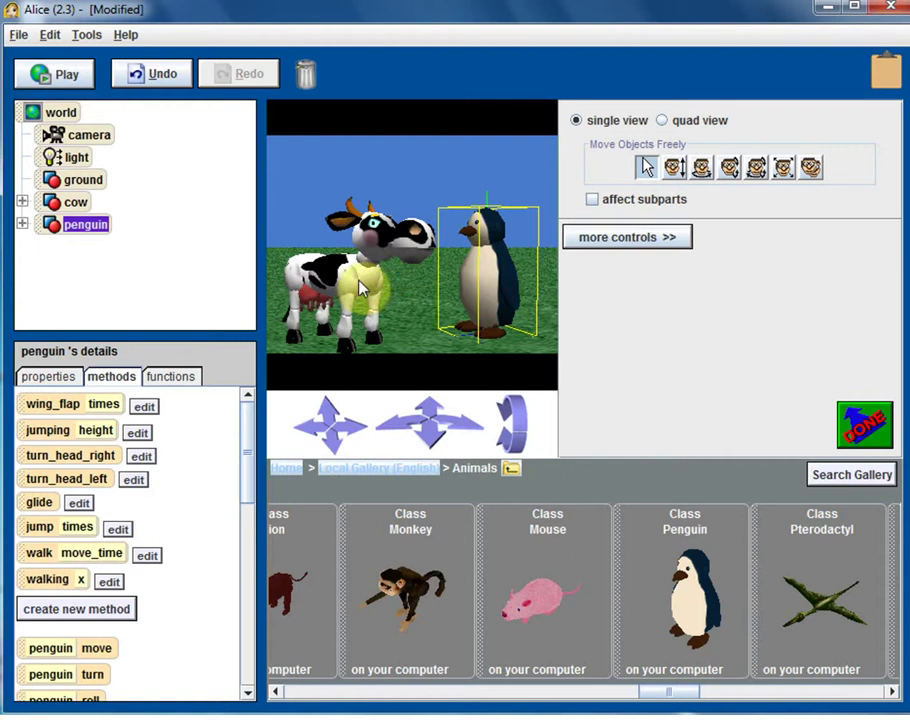
left_click(701, 170)
Nudge the cow slightly left of the penguin, select the world, and enable Copy Objects mode.
left_click_drag(370, 292, 361, 286)
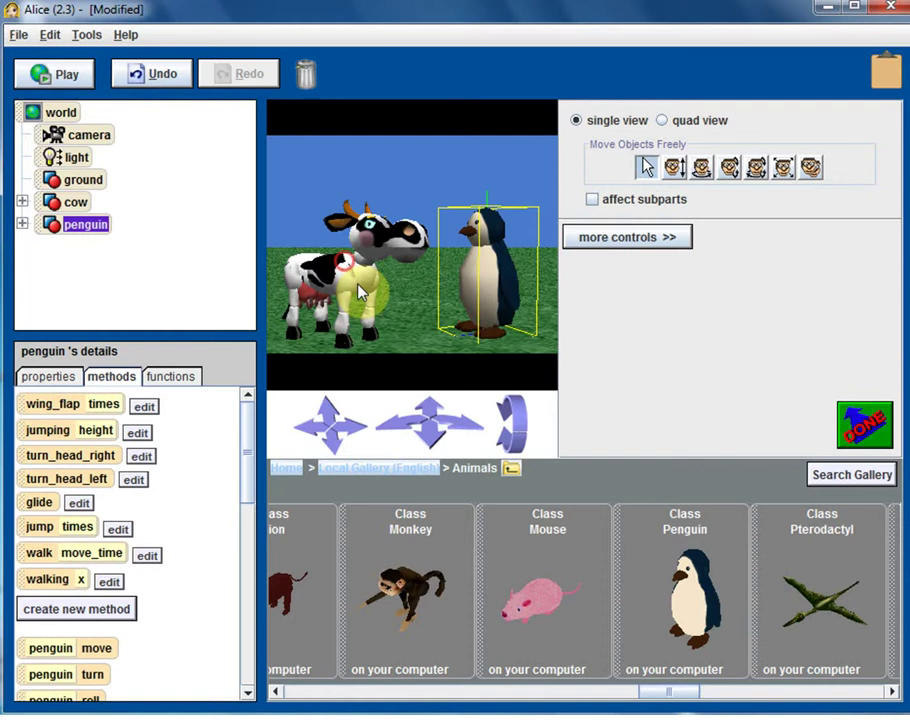
left_click(470, 290)
left_click(530, 188)
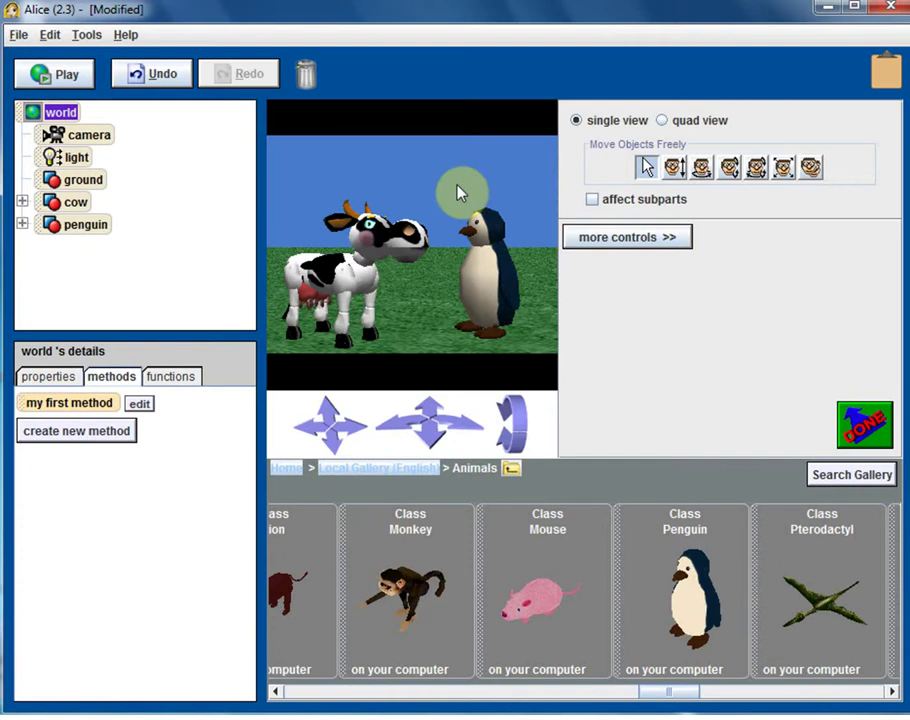
left_click(816, 174)
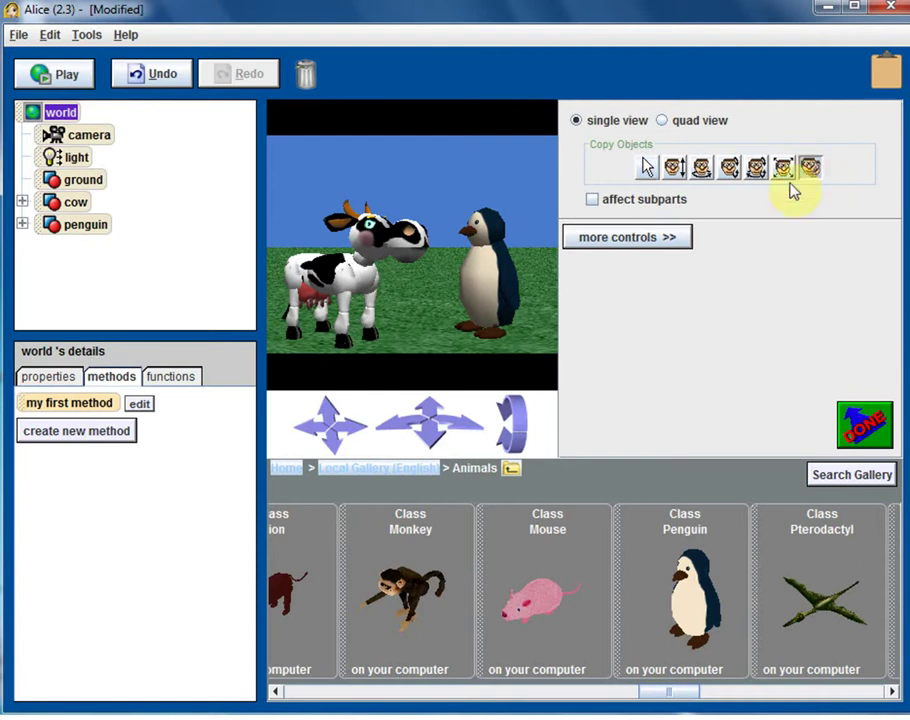
Copy the penguin to create penguin2 in its spot, then undo once.
left_click(490, 284)
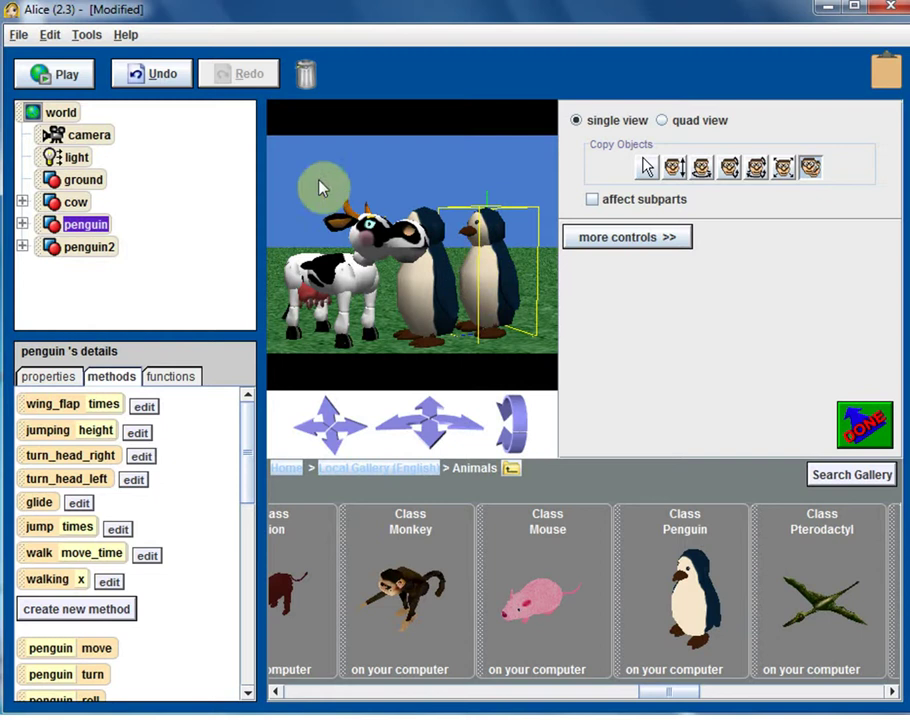
left_click(165, 76)
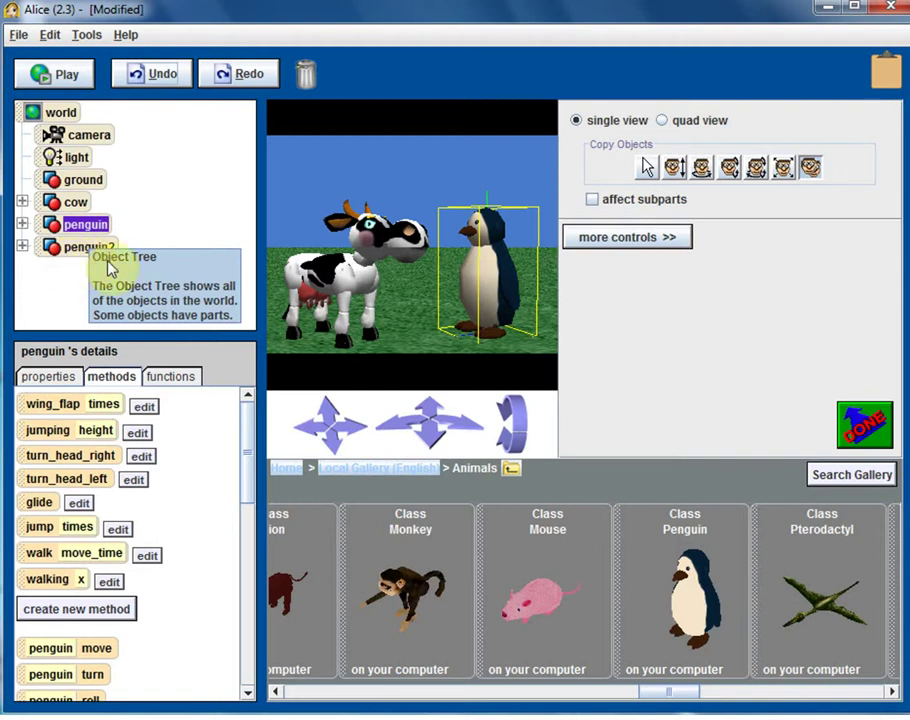
Undo and redo the last change, then delete penguin2 from the object tree.
left_click(170, 77)
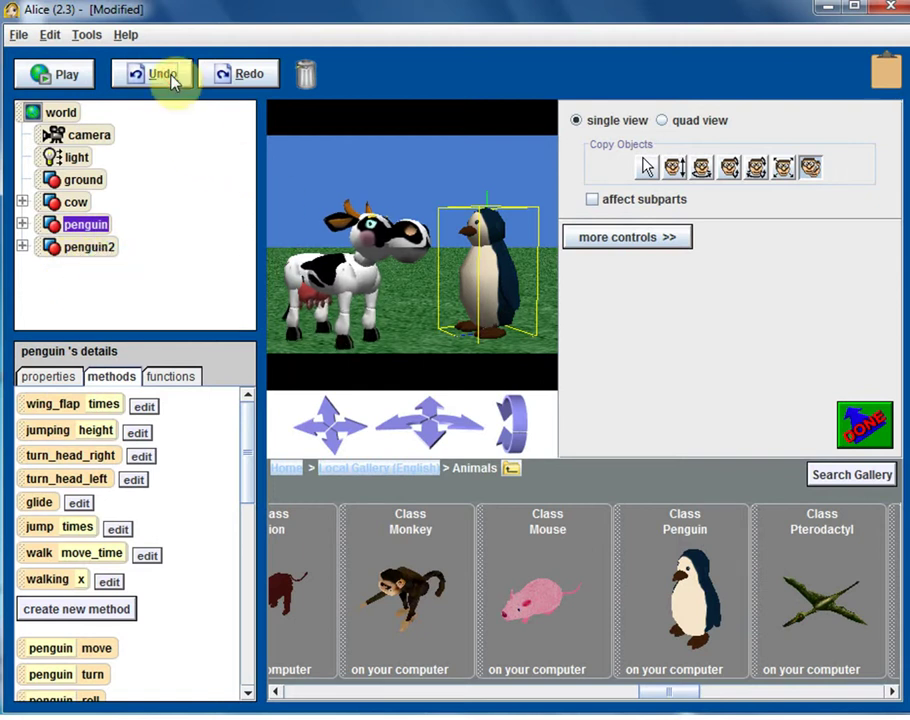
left_click(230, 77)
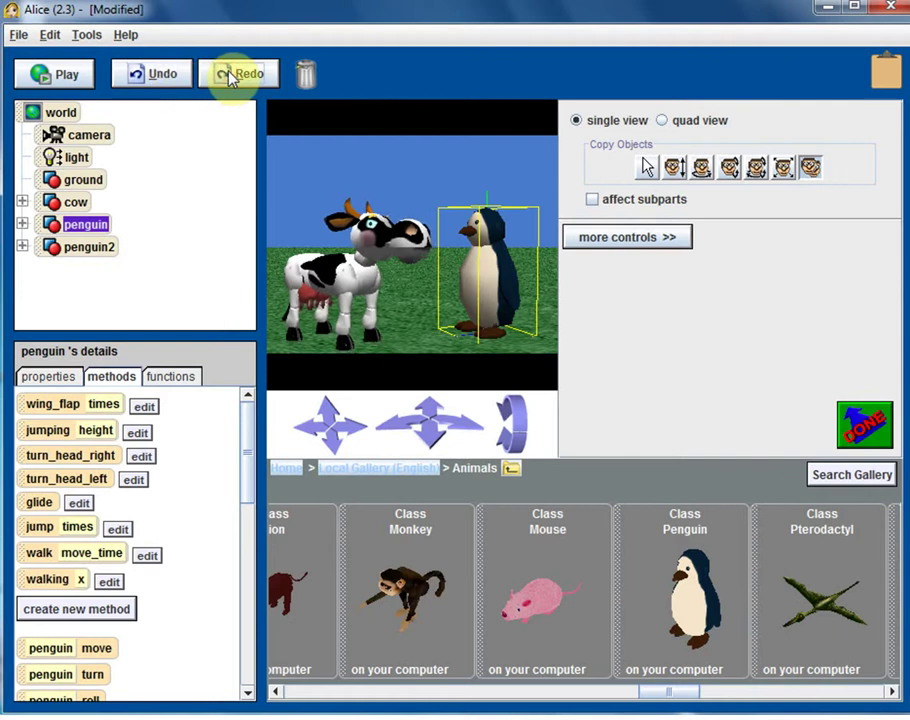
left_click(104, 250)
left_click(106, 229)
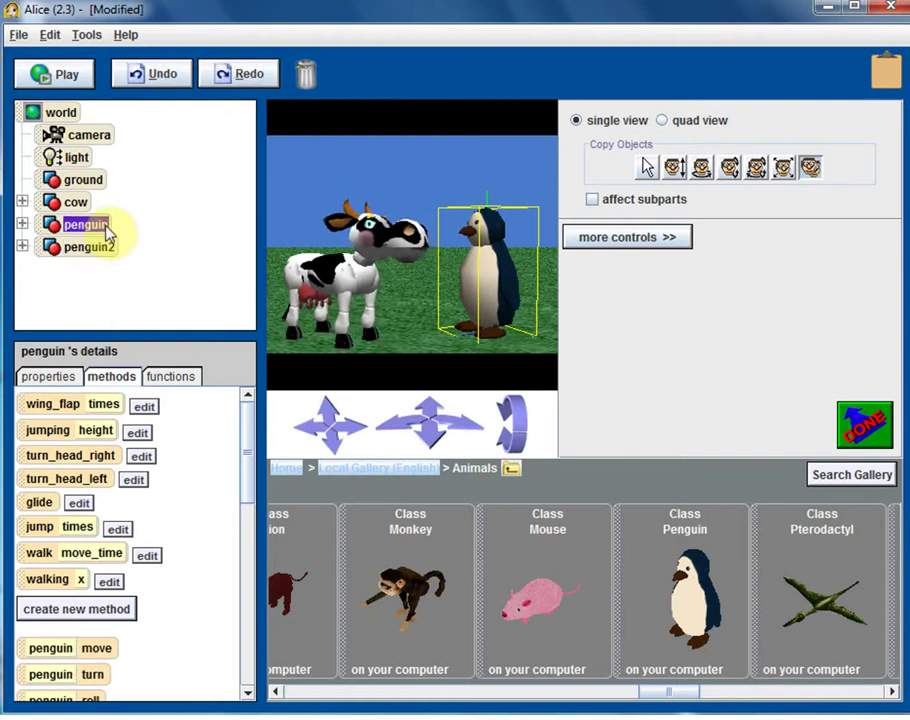
left_click(101, 249)
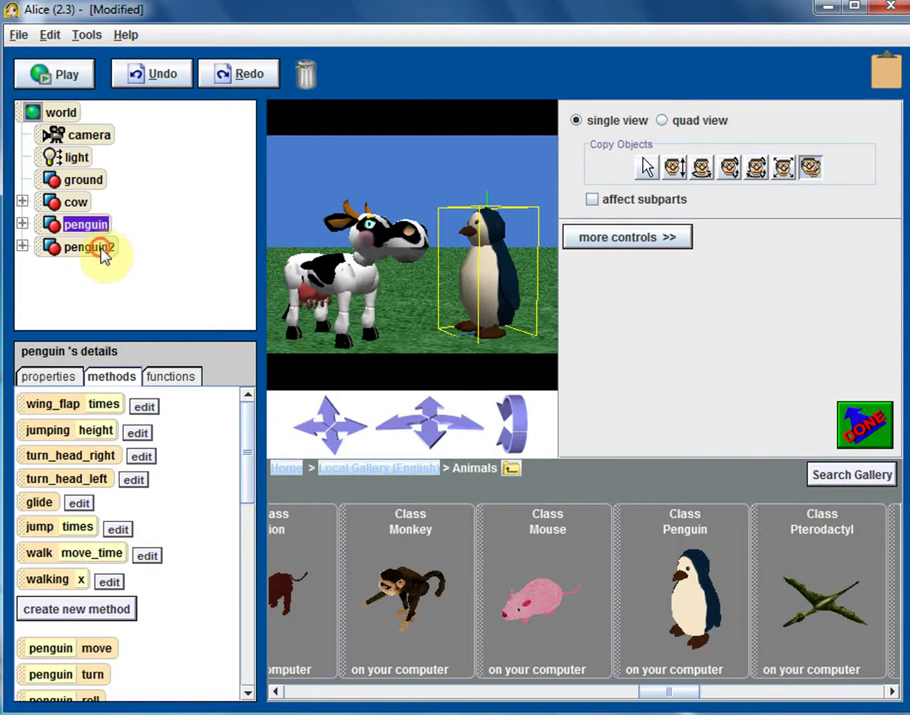
right_click(105, 249)
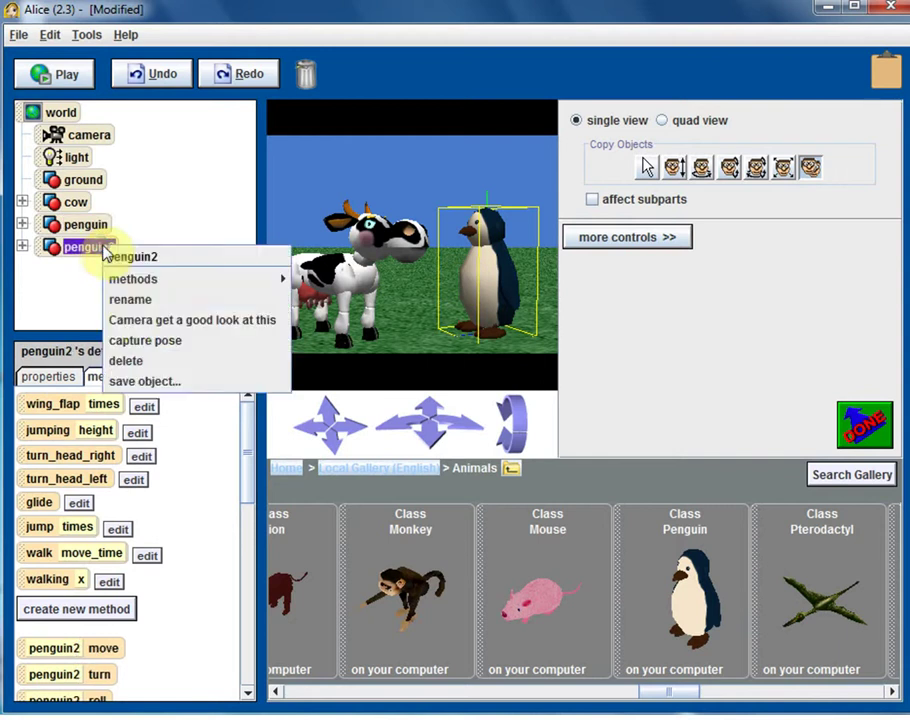
left_click(125, 361)
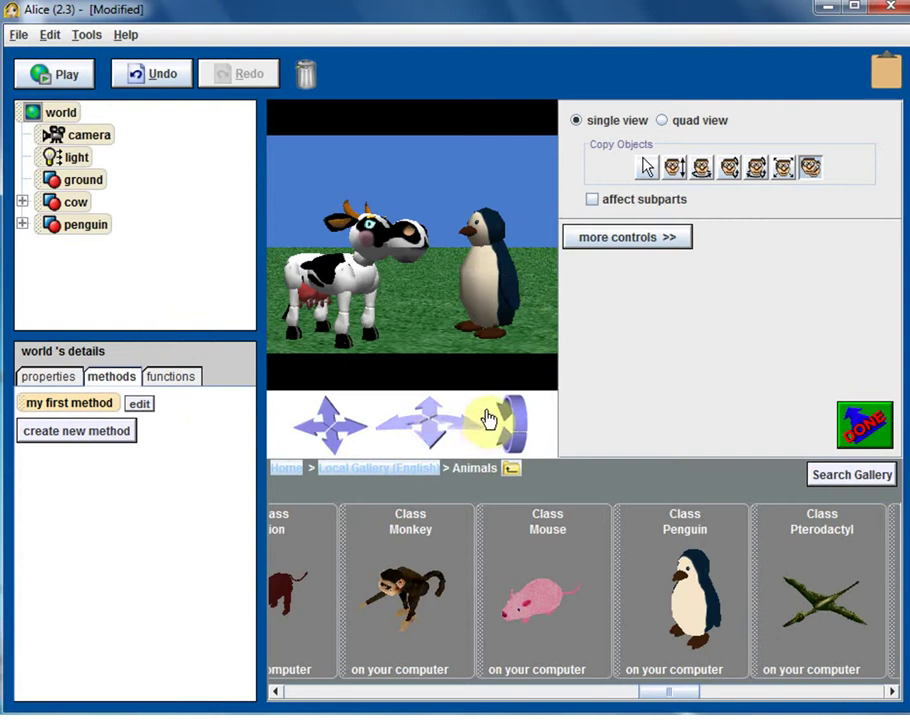
Leave scene setup, reopen ADD OBJECTS, then exit again to the my first method editor.
left_click(860, 425)
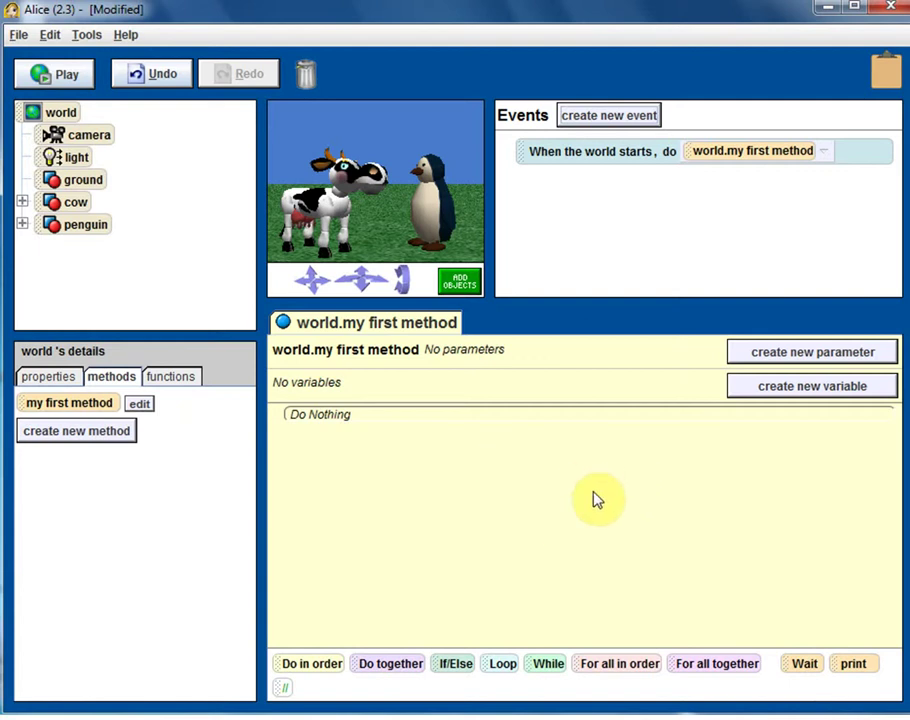
left_click(467, 288)
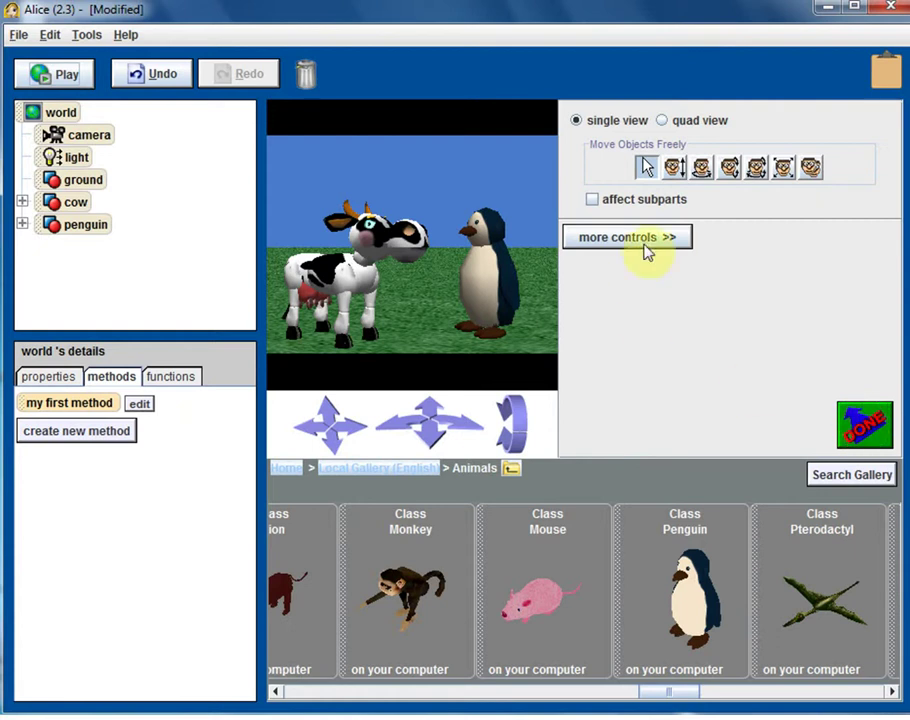
left_click(860, 425)
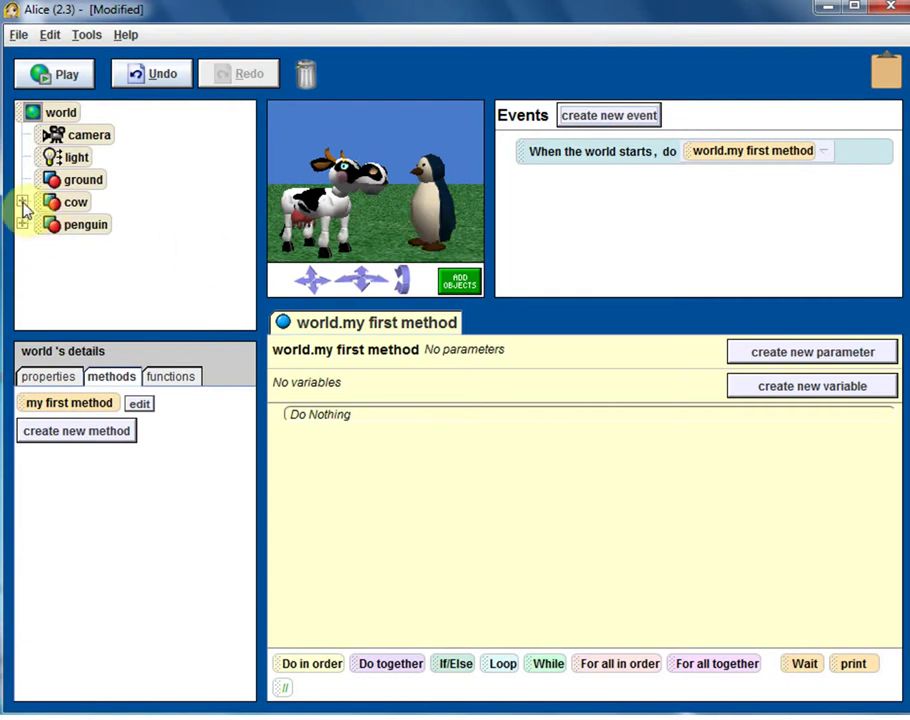
left_click(78, 205)
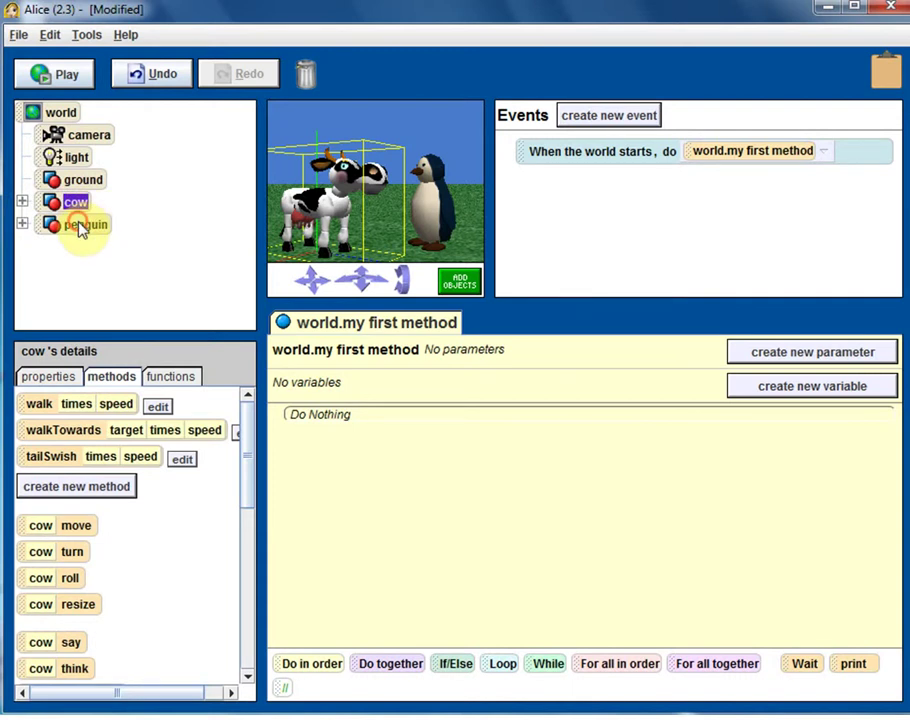
left_click(78, 224)
left_click(82, 205)
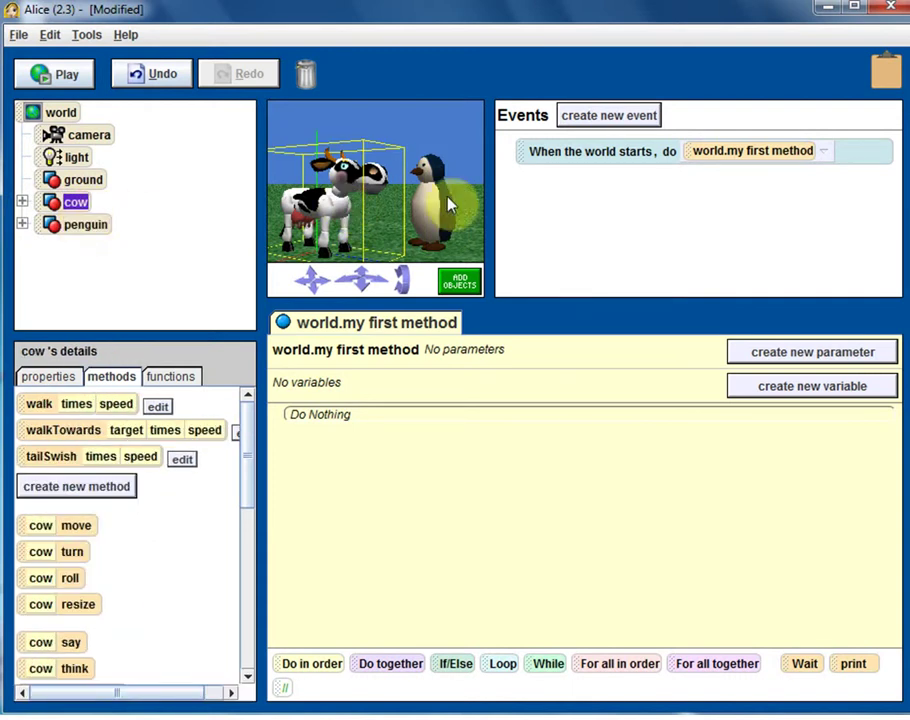
left_click(93, 228)
left_click(80, 204)
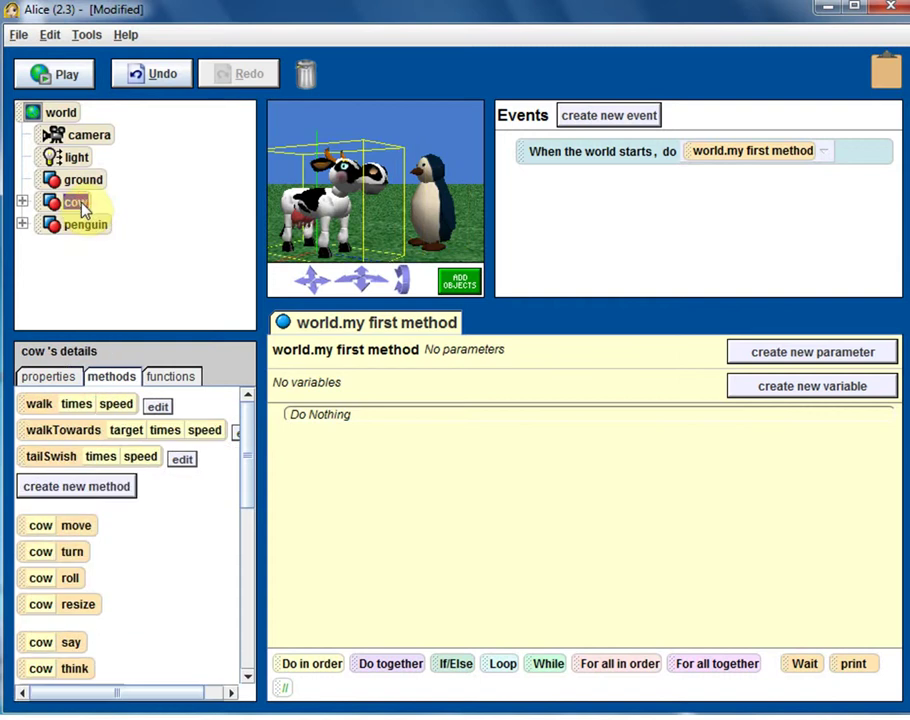
right_click(82, 205)
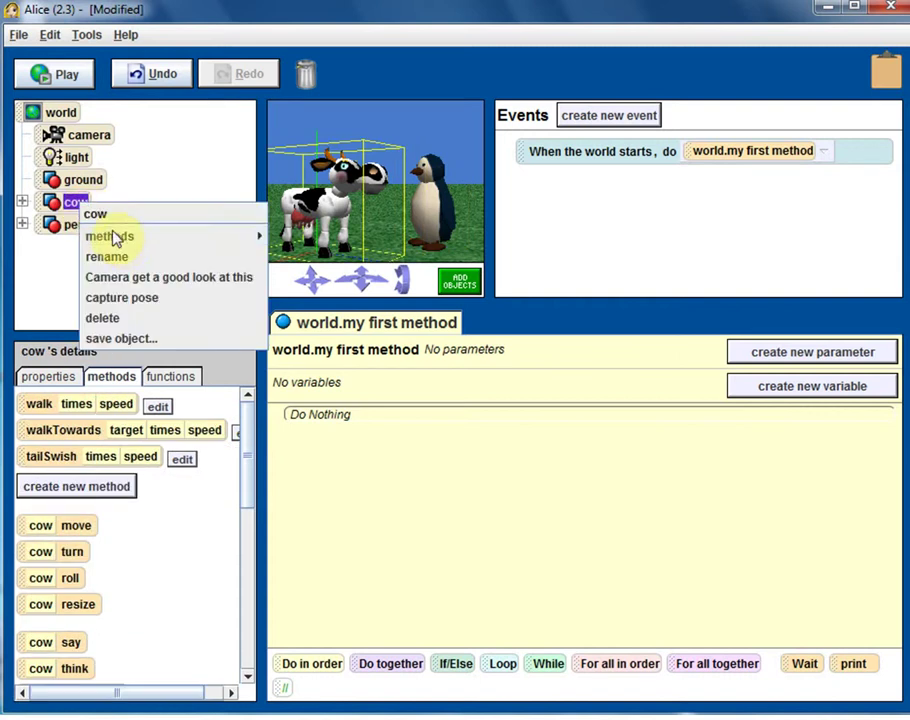
mouse_move(124, 240)
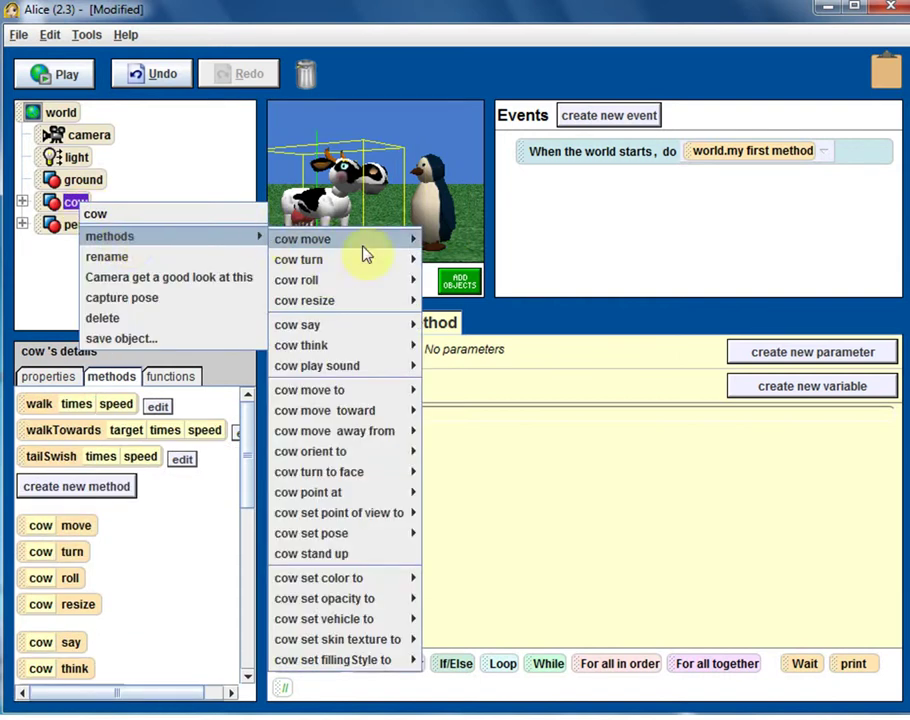
mouse_move(333, 284)
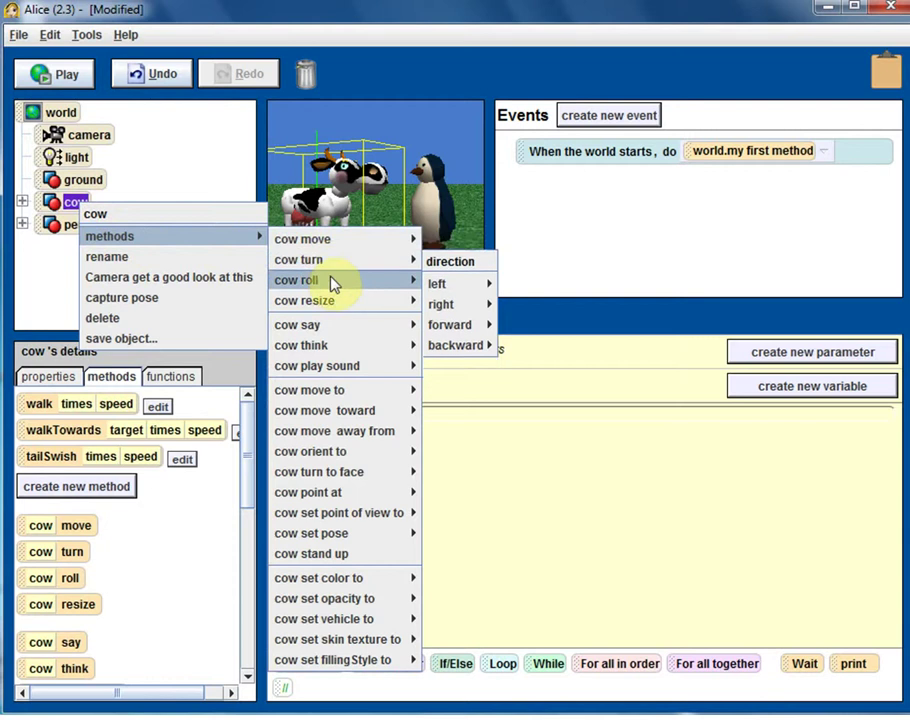
left_click(597, 349)
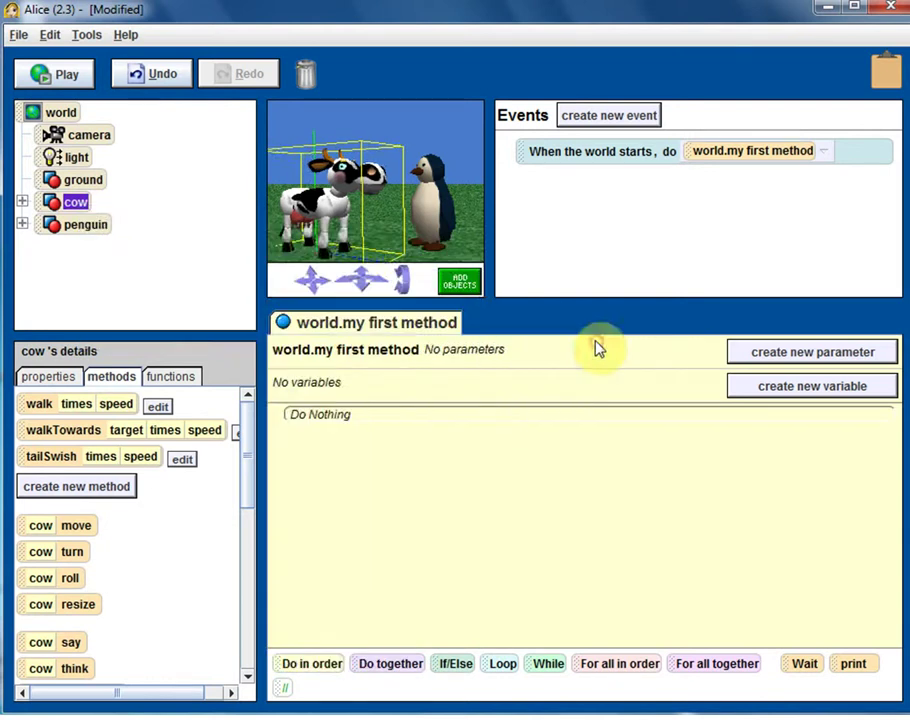
left_click(152, 74)
left_click(86, 225)
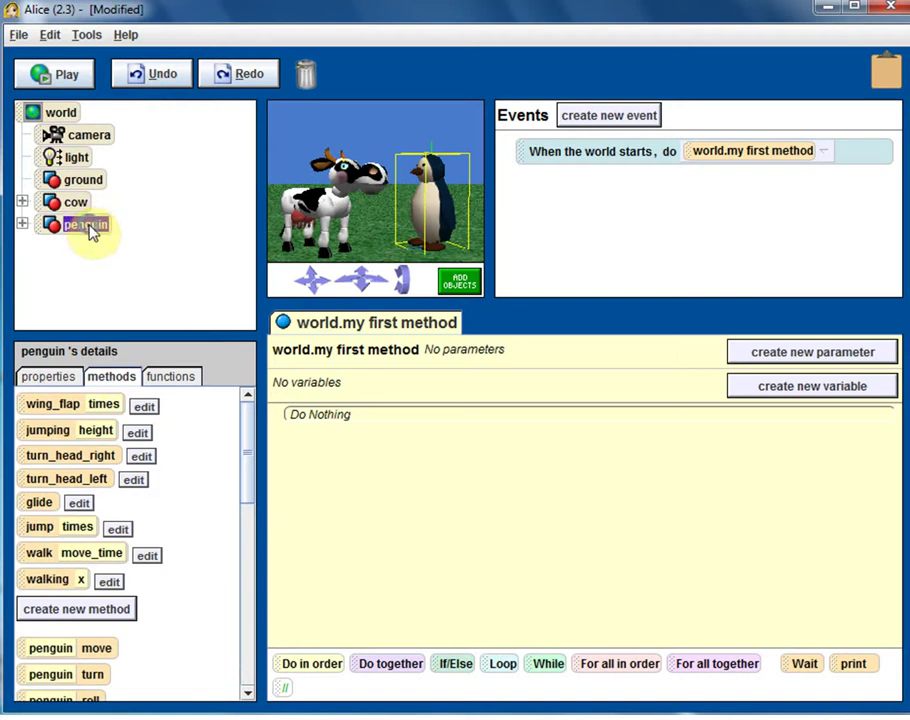
right_click(90, 225)
mouse_move(155, 268)
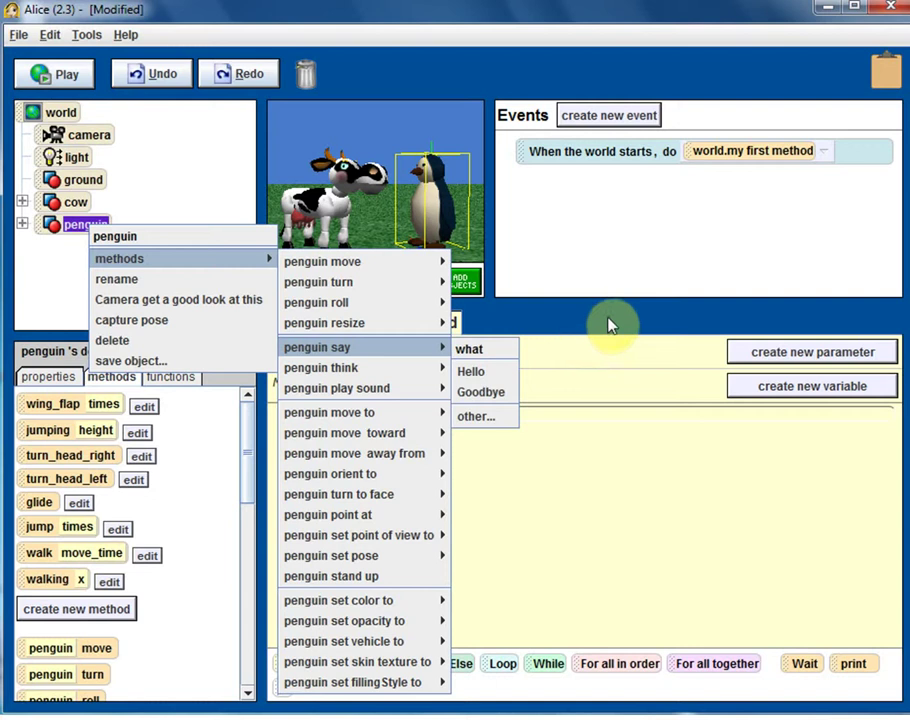
mouse_move(393, 290)
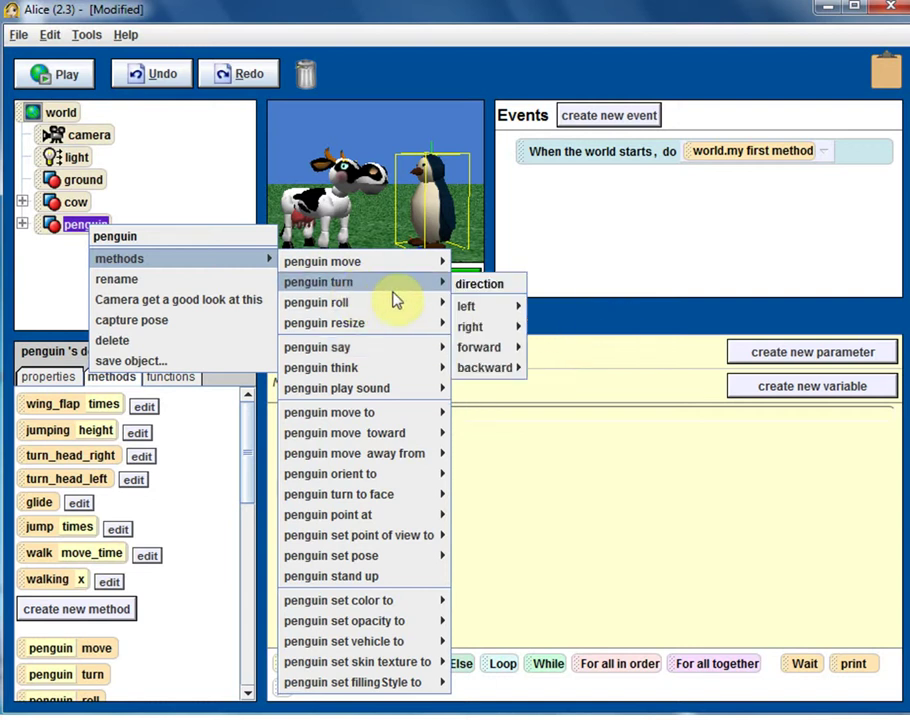
mouse_move(520, 308)
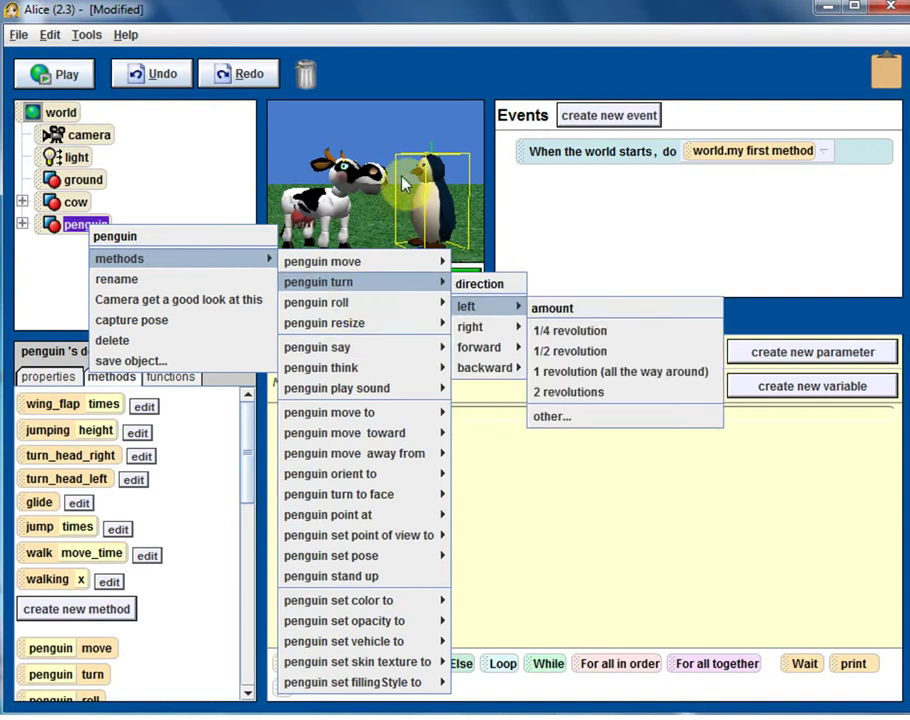
left_click(603, 215)
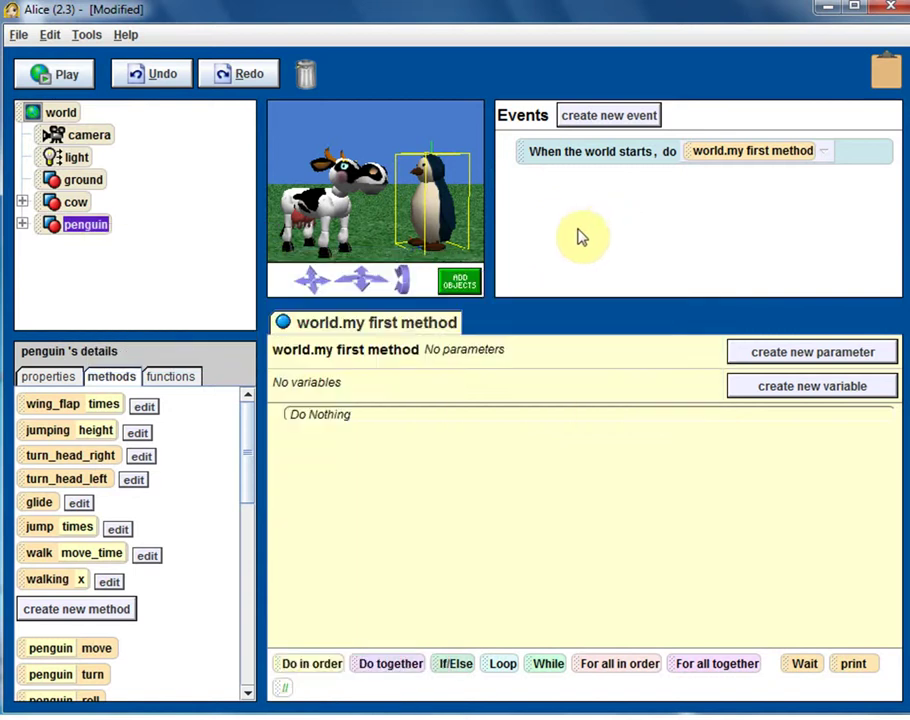
left_click(460, 281)
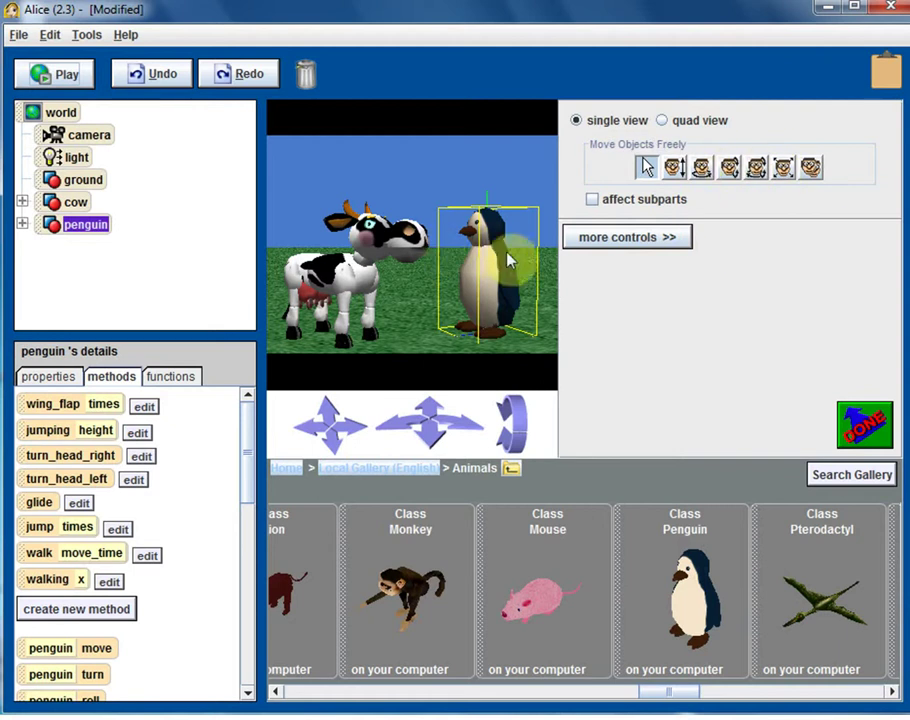
left_click(860, 425)
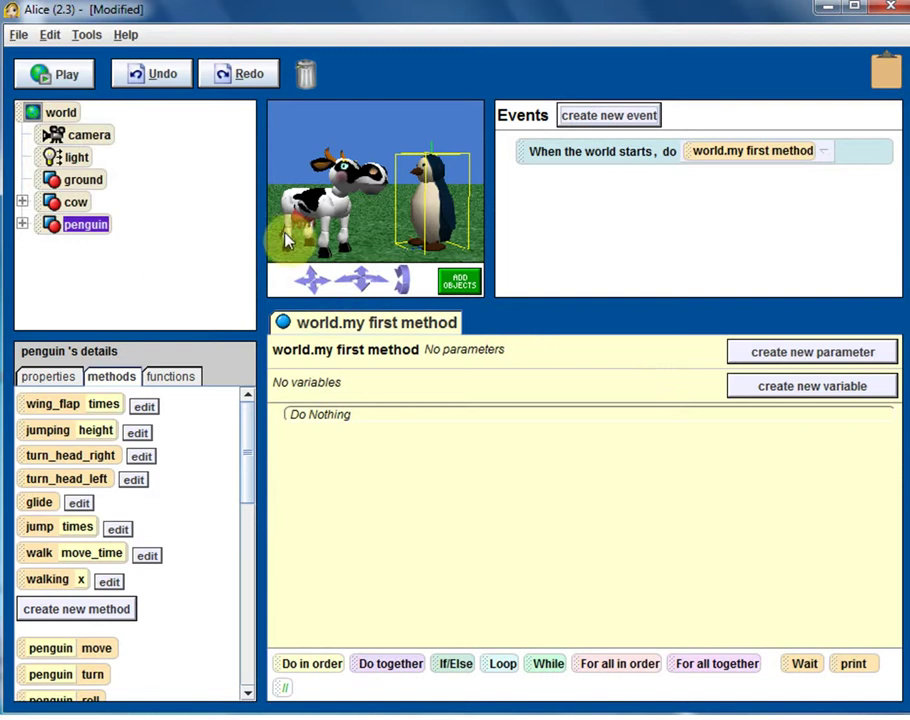
right_click(78, 228)
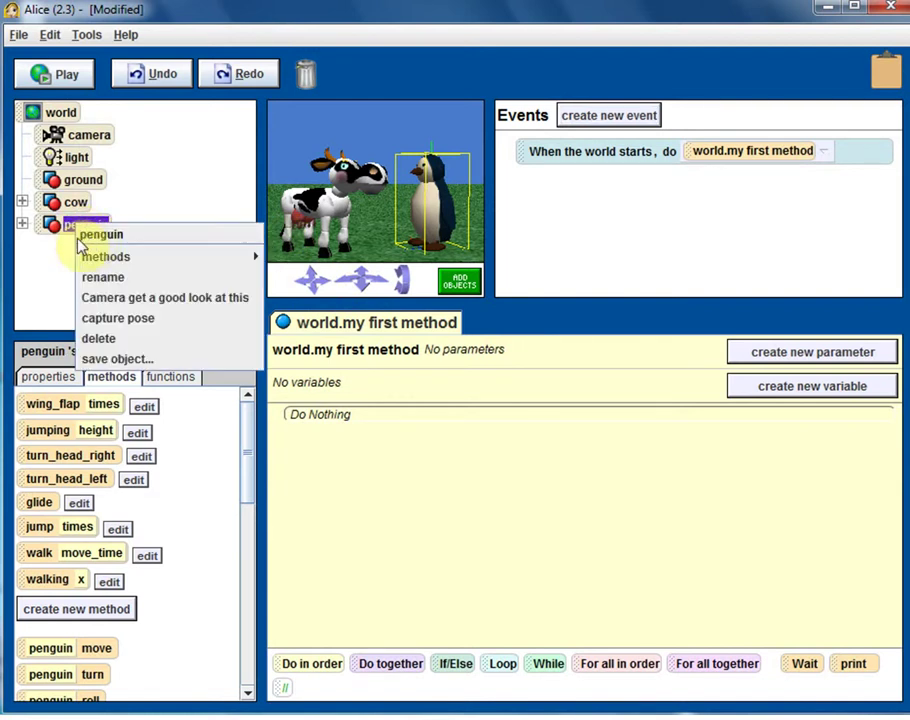
mouse_move(128, 264)
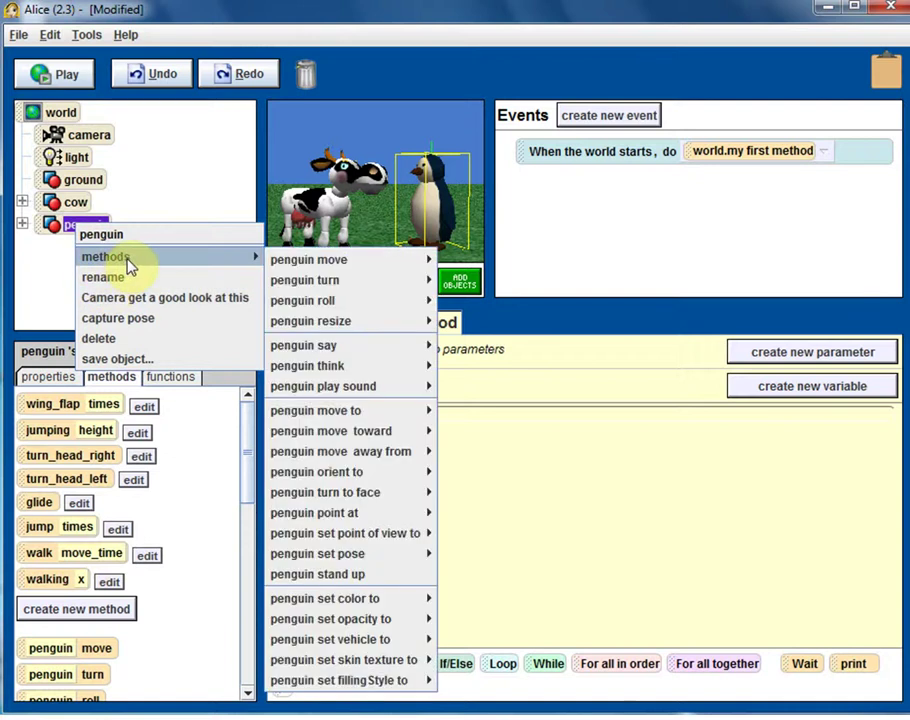
left_click(590, 410)
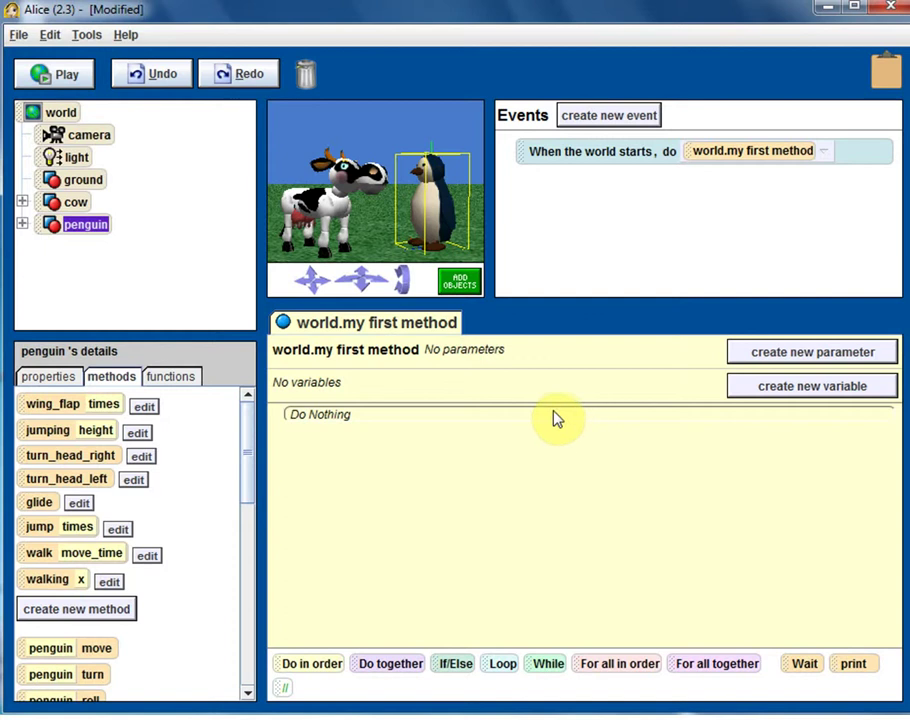